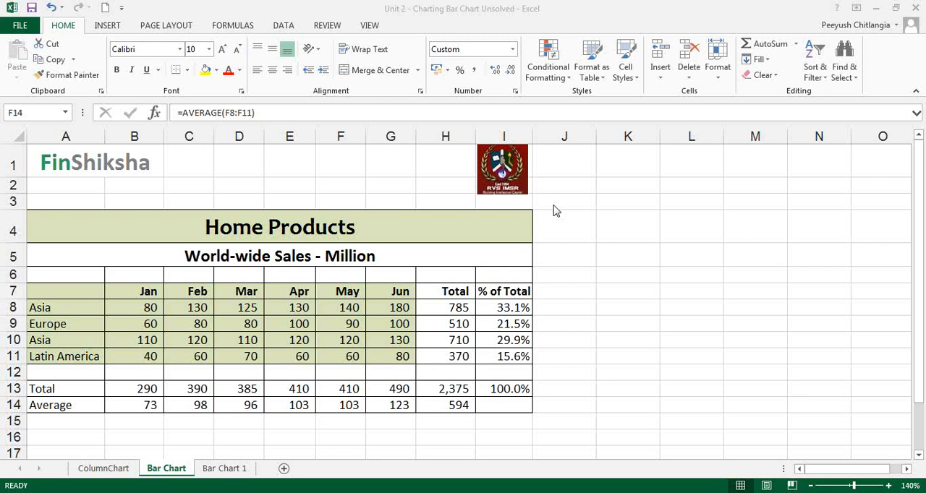
{"action": "left_click", "coordinate": [739, 204]}
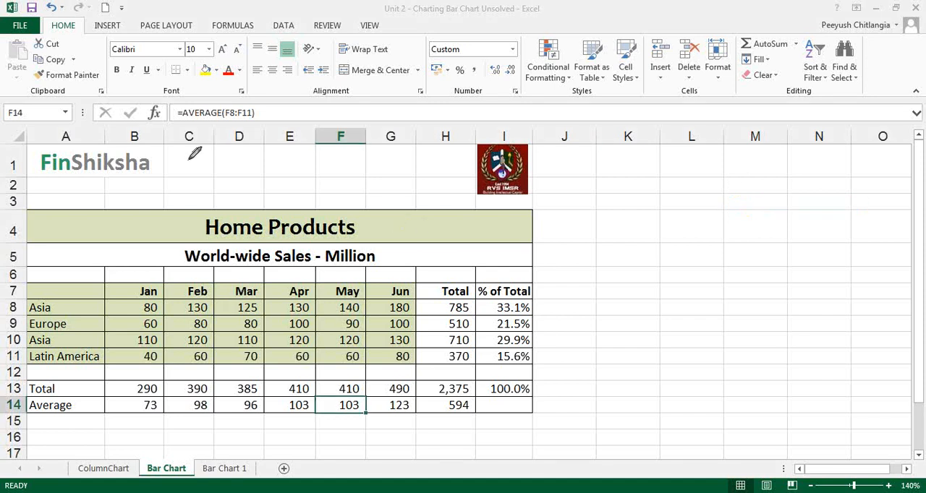
{"action": "left_click_drag", "start_coordinate": [186, 154], "coordinate": [272, 178]}
{"action": "mouse_move", "coordinate": [200, 158]}
{"action": "left_mouse_down"}
{"action": "mouse_move", "coordinate": [204, 188]}
{"action": "mouse_move", "coordinate": [217, 184]}
{"action": "left_mouse_up"}
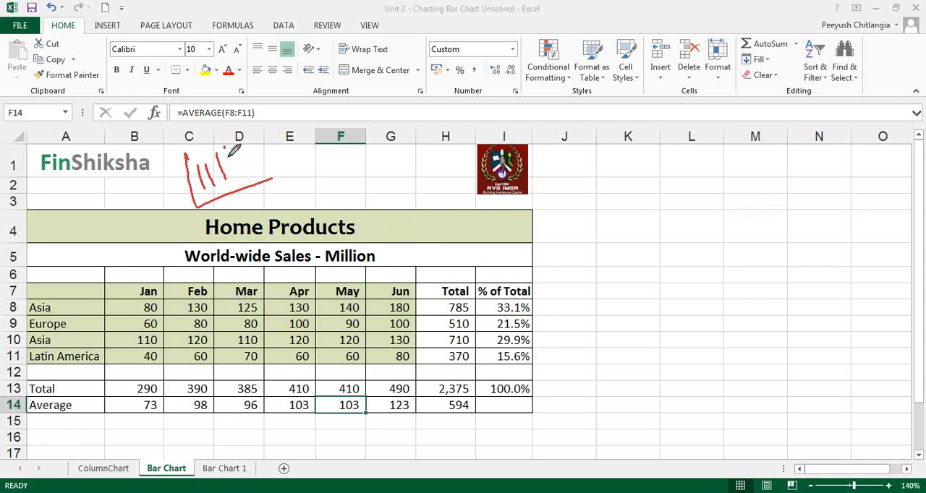
{"action": "left_click_drag", "start_coordinate": [225, 148], "coordinate": [230, 179]}
{"action": "left_click_drag", "start_coordinate": [239, 147], "coordinate": [243, 175]}
{"action": "left_click", "coordinate": [253, 168]}
{"action": "mouse_move", "coordinate": [288, 139]}
{"action": "left_mouse_down"}
{"action": "mouse_move", "coordinate": [302, 163]}
{"action": "mouse_move", "coordinate": [394, 155]}
{"action": "mouse_move", "coordinate": [333, 117]}
{"action": "left_mouse_up"}
{"action": "mouse_move", "coordinate": [322, 147]}
{"action": "left_mouse_down"}
{"action": "mouse_move", "coordinate": [350, 136]}
{"action": "mouse_move", "coordinate": [362, 154]}
{"action": "left_mouse_up"}
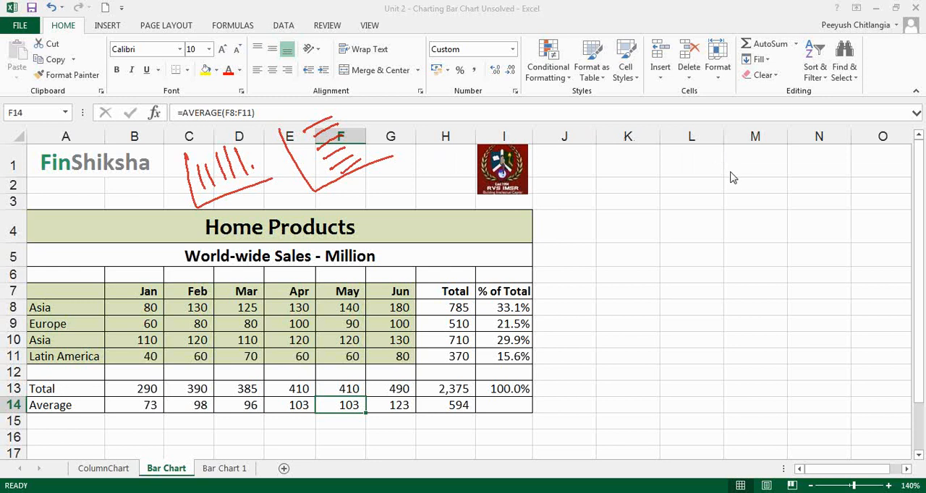
{"action": "left_click", "coordinate": [752, 260]}
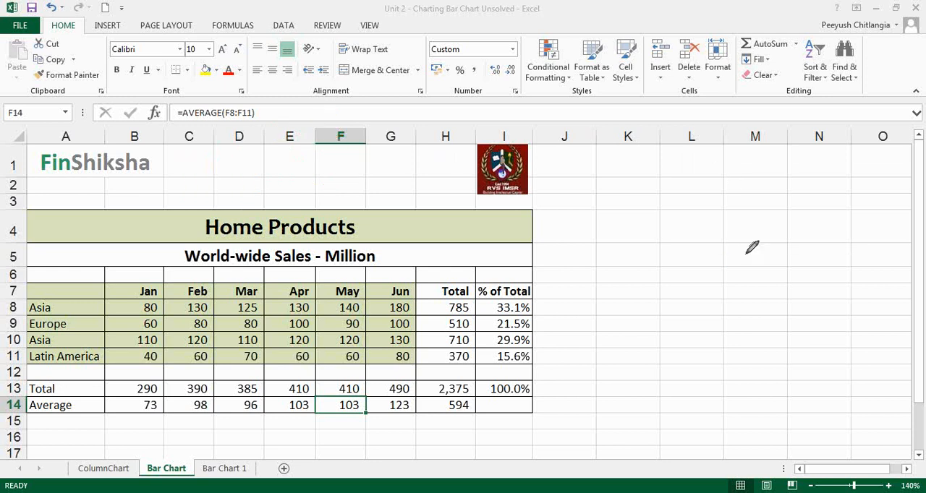
{"action": "key", "text": "Escape"}
Insert a 2-D clustered bar chart on the Bar Chart sheet from the region and monthly sales data in A7:G11
{"action": "left_click", "coordinate": [112, 469]}
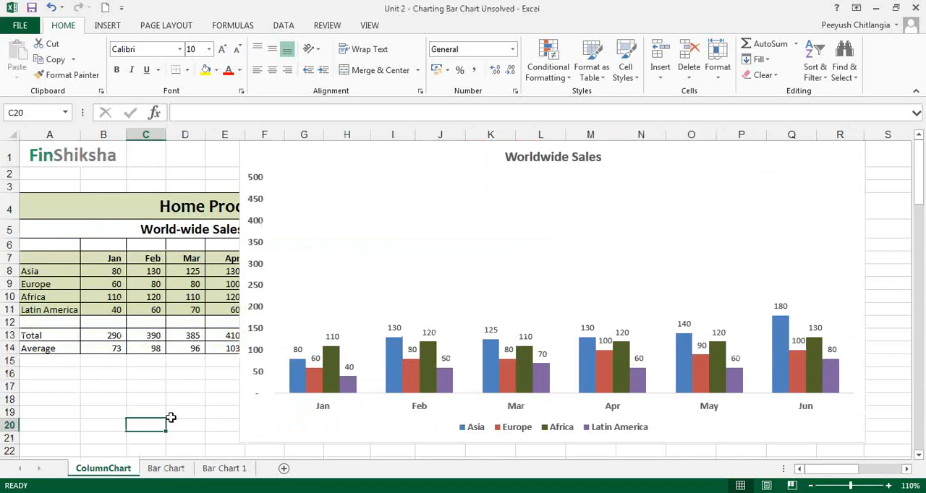
{"action": "left_click", "coordinate": [168, 468]}
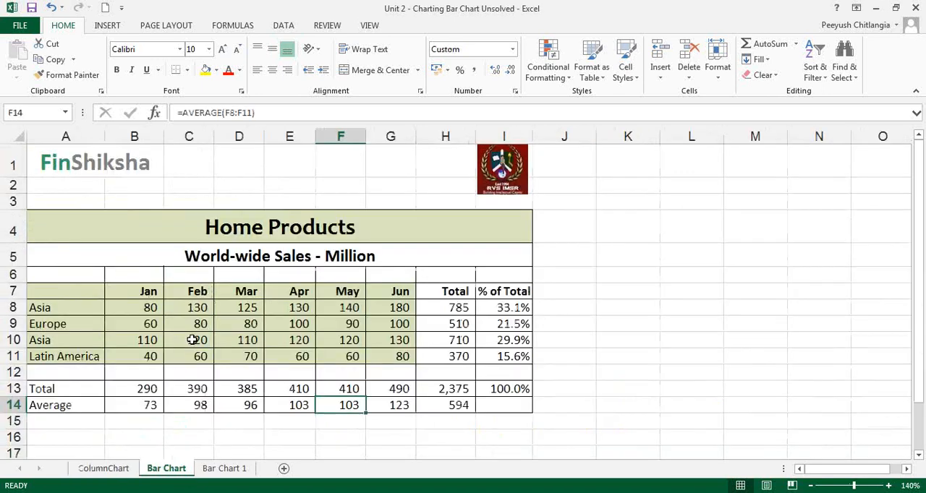
{"action": "left_click_drag", "start_coordinate": [80, 295], "coordinate": [399, 358]}
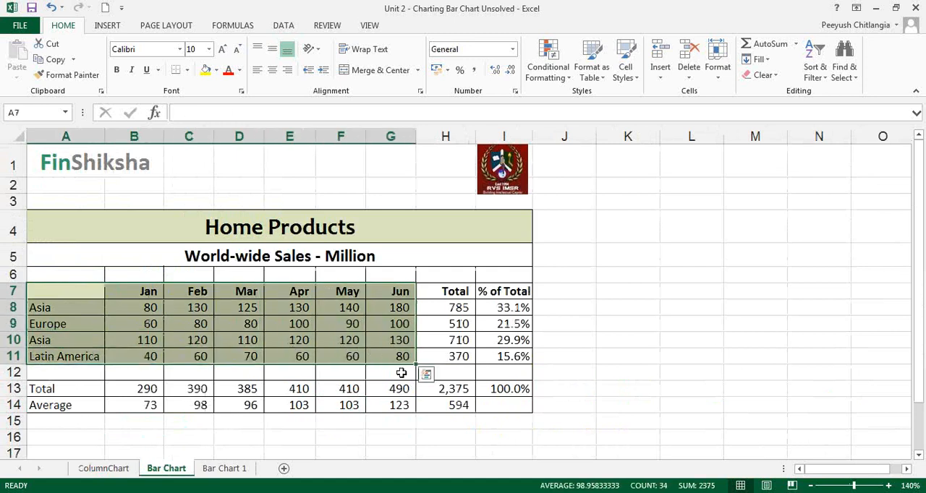
{"action": "left_click", "coordinate": [120, 30]}
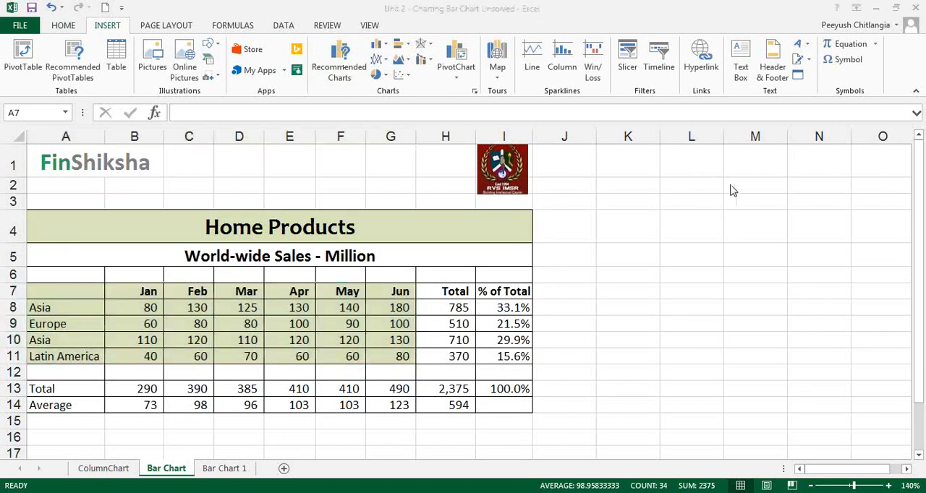
{"action": "left_click", "coordinate": [737, 226]}
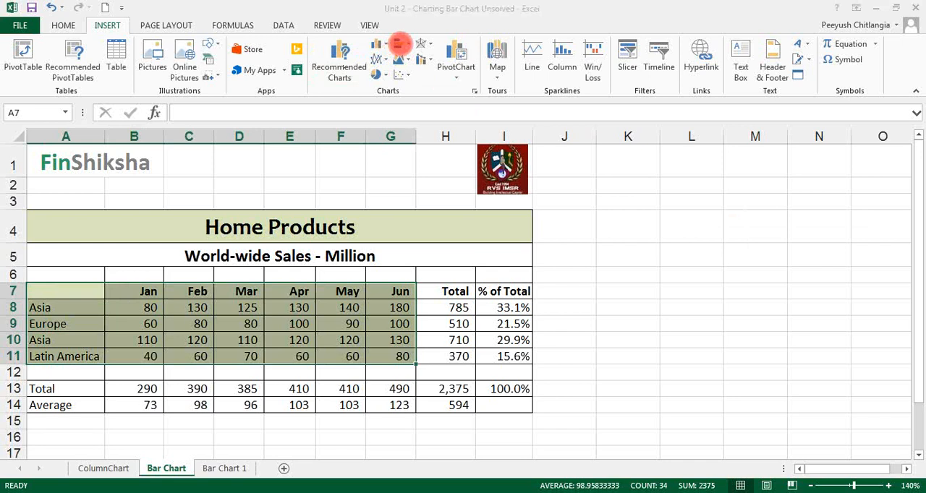
{"action": "left_click", "coordinate": [408, 46]}
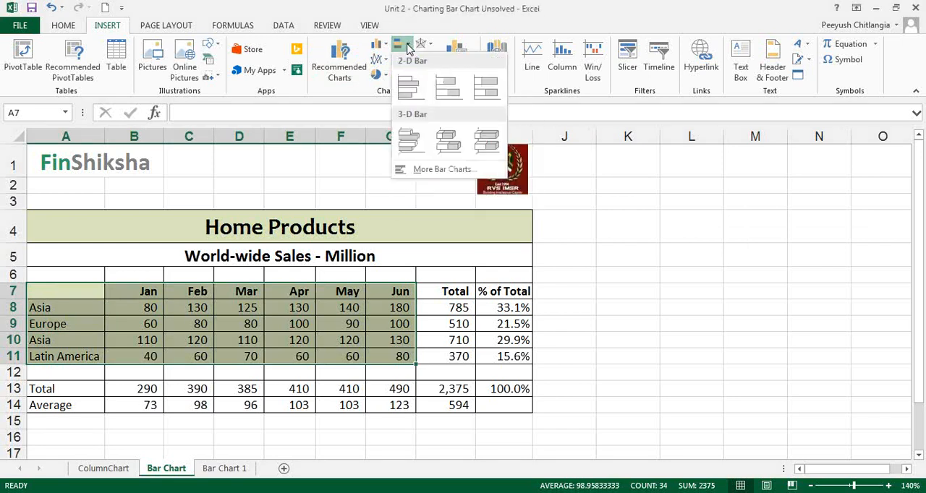
{"action": "left_click", "coordinate": [405, 88]}
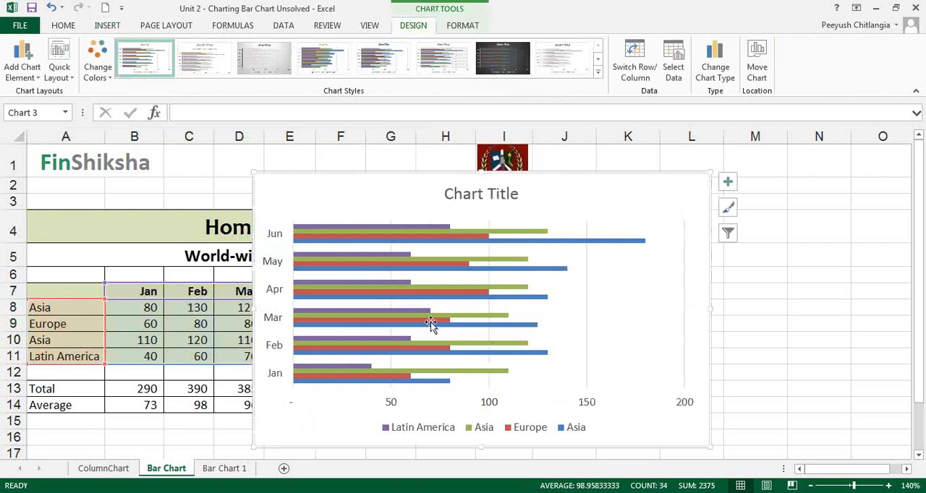
Title the chart "Worldwide Sales" and resize it slightly from its upper-left corner, making it a little narrower and taller
{"action": "left_click", "coordinate": [471, 193]}
{"action": "double_click", "coordinate": [472, 194]}
{"action": "double_click", "coordinate": [472, 195]}
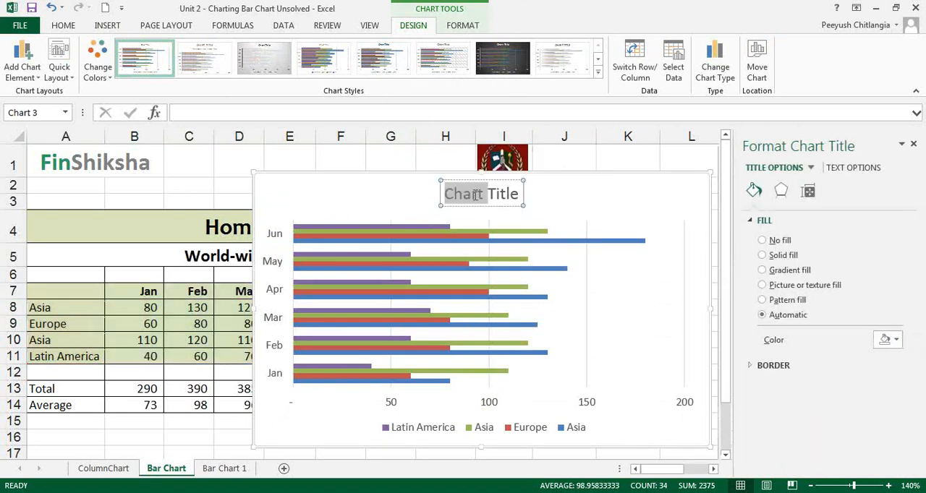
{"action": "triple_click", "coordinate": [474, 196]}
{"action": "type", "text": "Wro"}
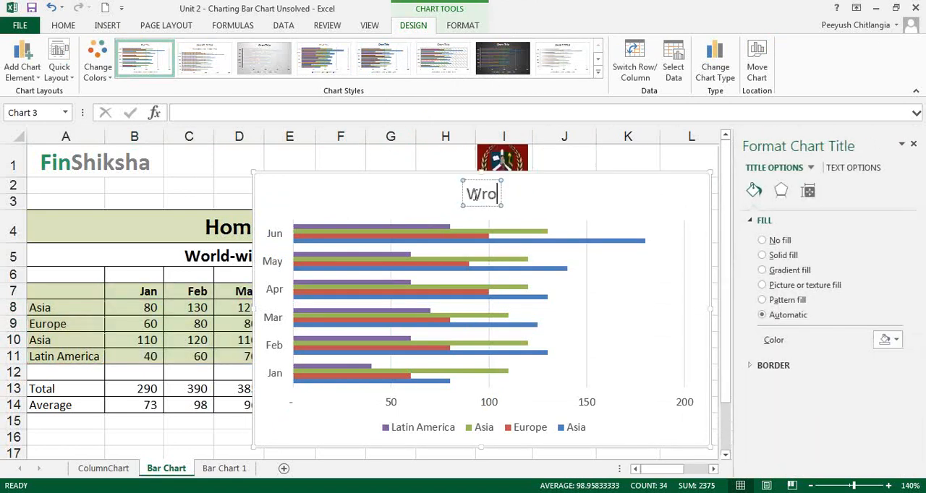
{"action": "key", "text": "BackSpace"}
{"action": "key", "text": "BackSpace"}
{"action": "type", "text": "orld"}
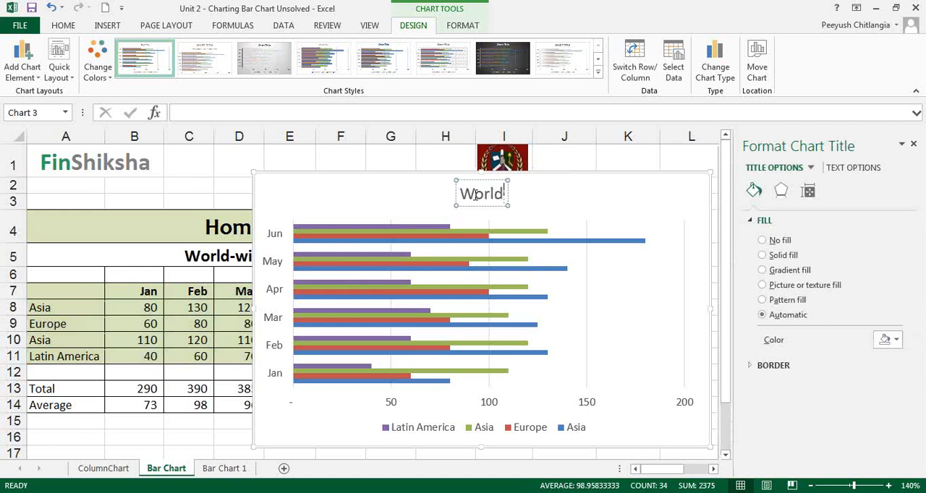
{"action": "type", "text": "wide Sales"}
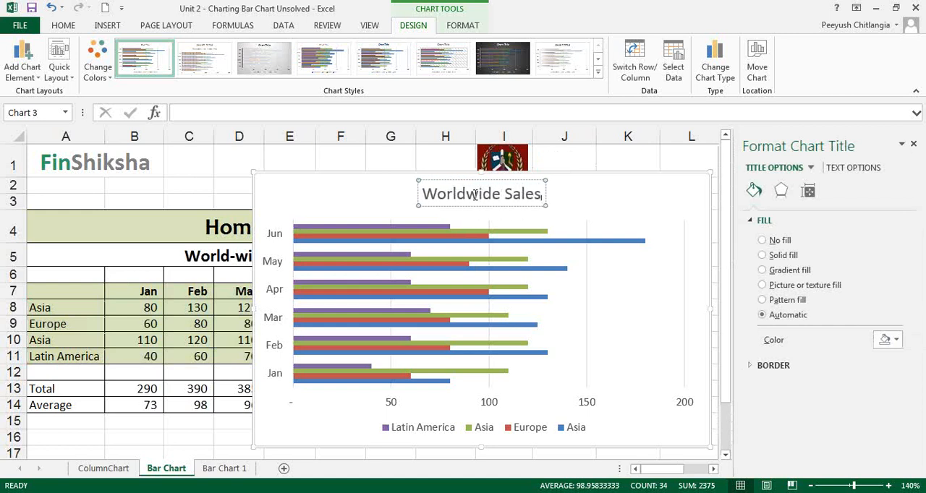
{"action": "left_click", "coordinate": [355, 190]}
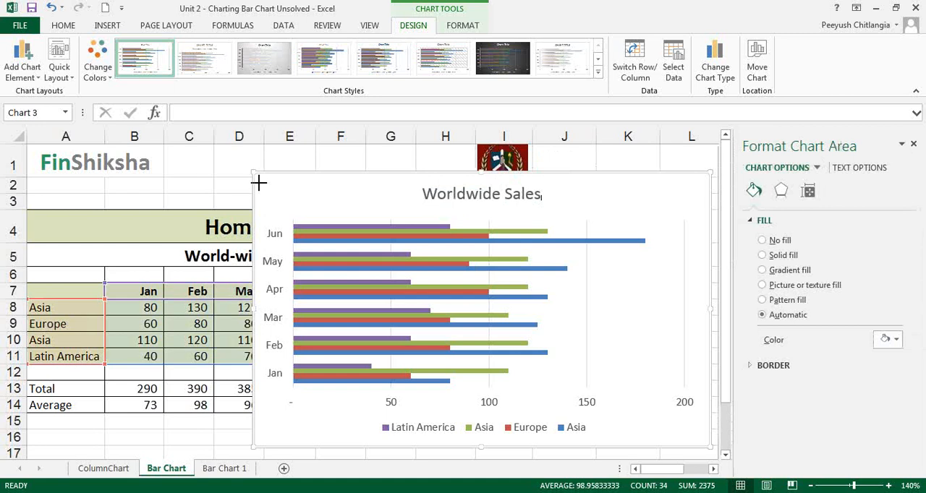
{"action": "left_click_drag", "start_coordinate": [259, 183], "coordinate": [267, 165]}
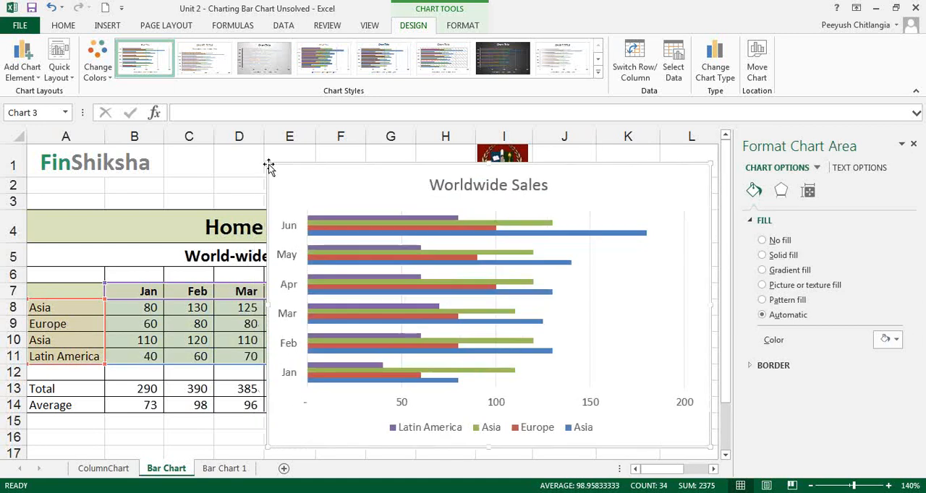
{"action": "left_click", "coordinate": [526, 432]}
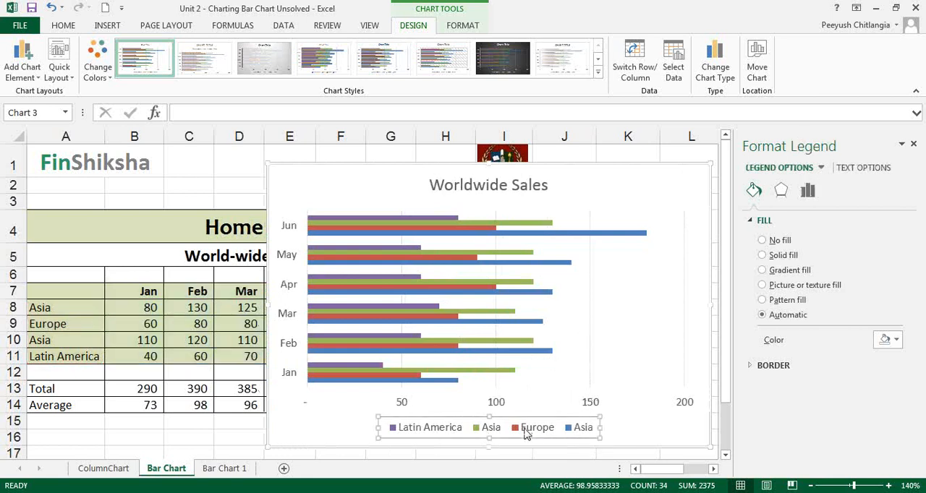
{"action": "right_click", "coordinate": [526, 432]}
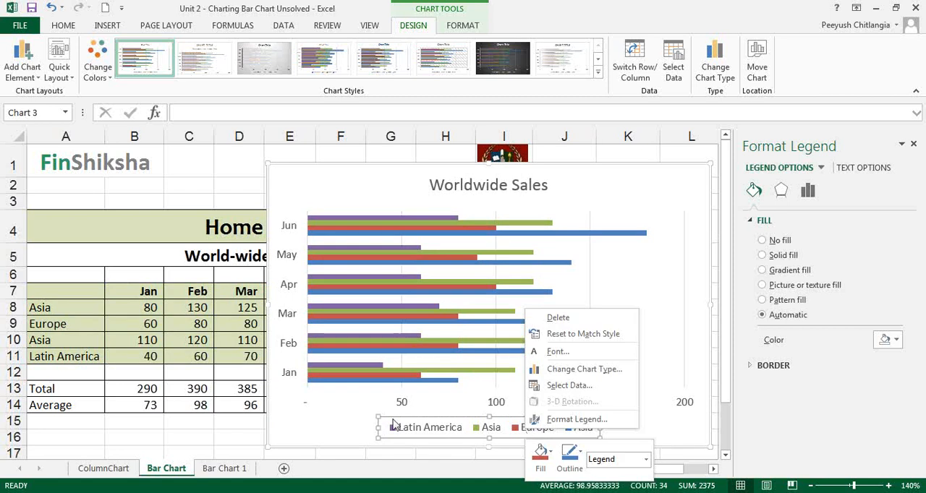
{"action": "key", "text": "Escape"}
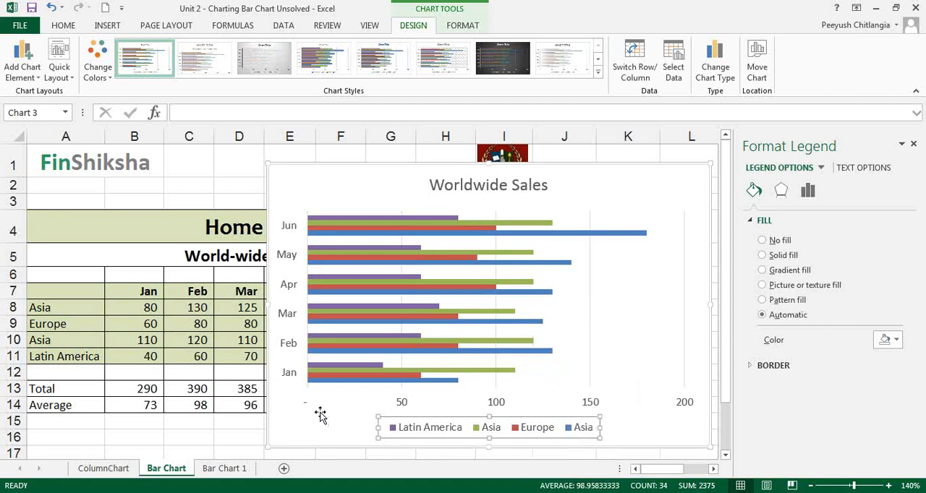
{"action": "left_click", "coordinate": [116, 471]}
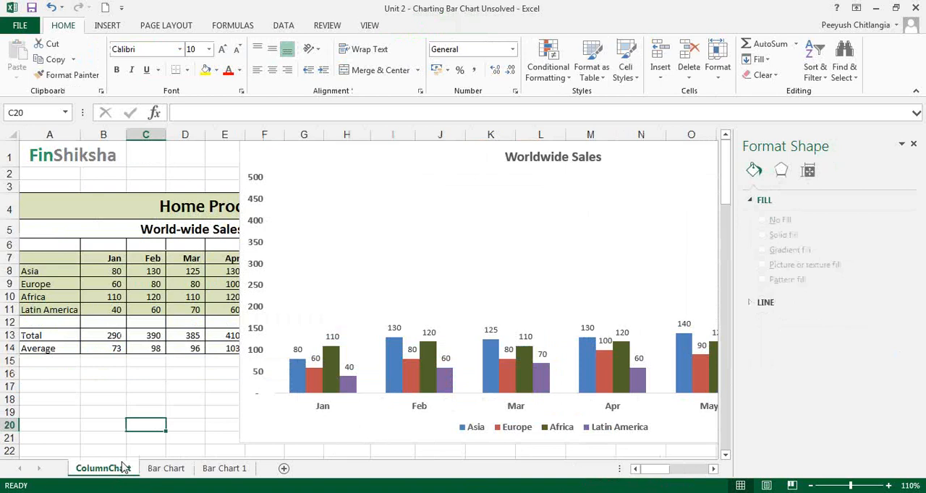
{"action": "left_click", "coordinate": [165, 469]}
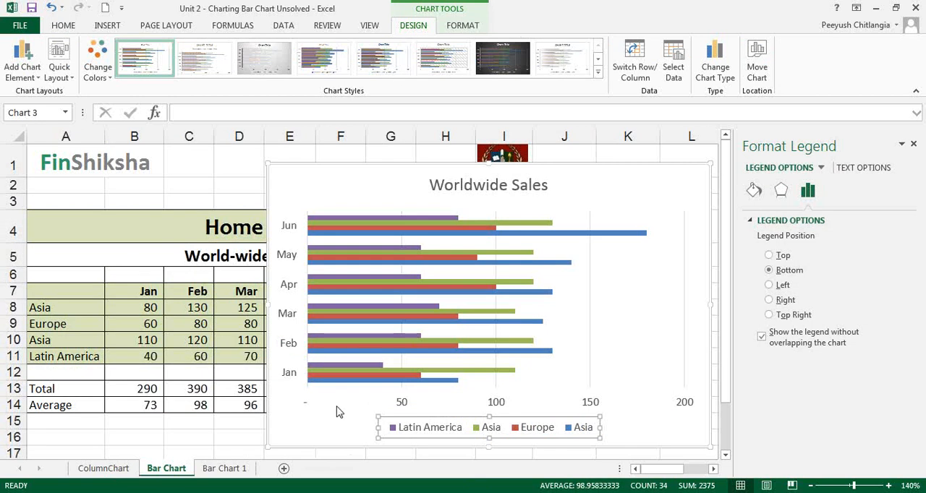
Add data labels to the green bar series plotted from row 10
{"action": "left_click", "coordinate": [380, 349]}
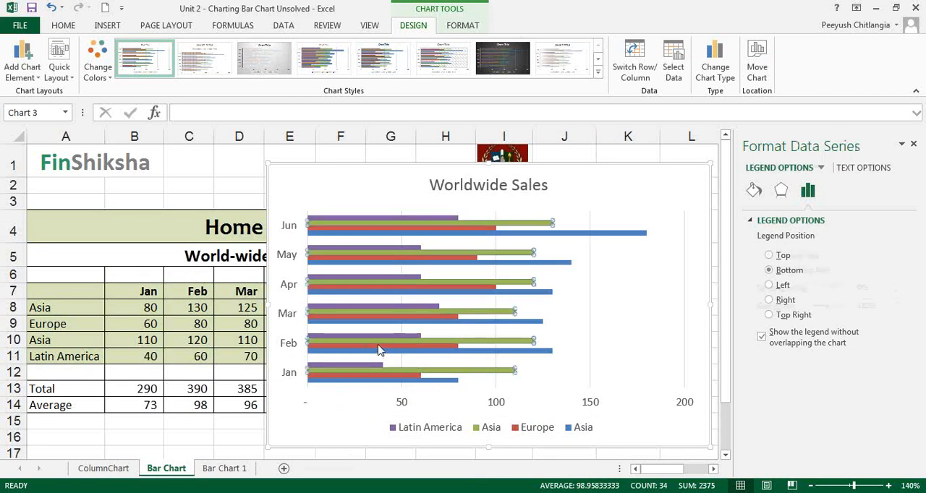
{"action": "right_click", "coordinate": [385, 350]}
{"action": "mouse_move", "coordinate": [437, 440]}
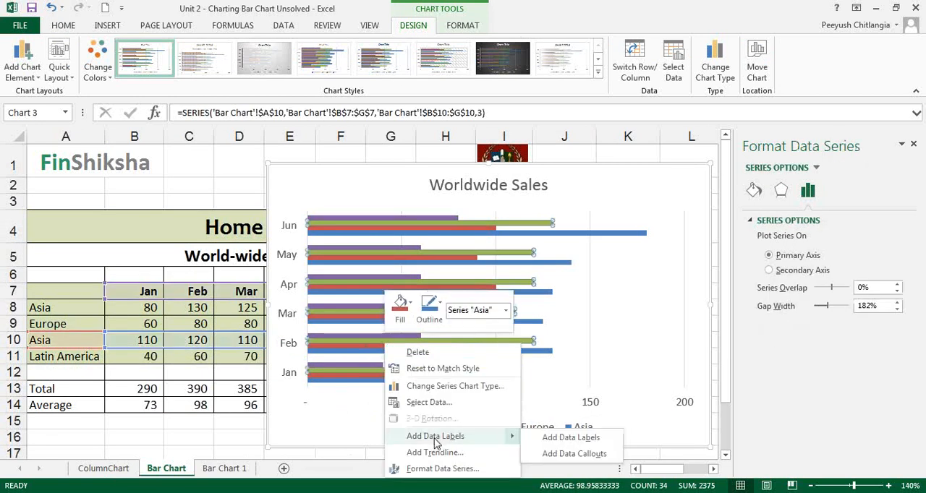
{"action": "left_click", "coordinate": [554, 438]}
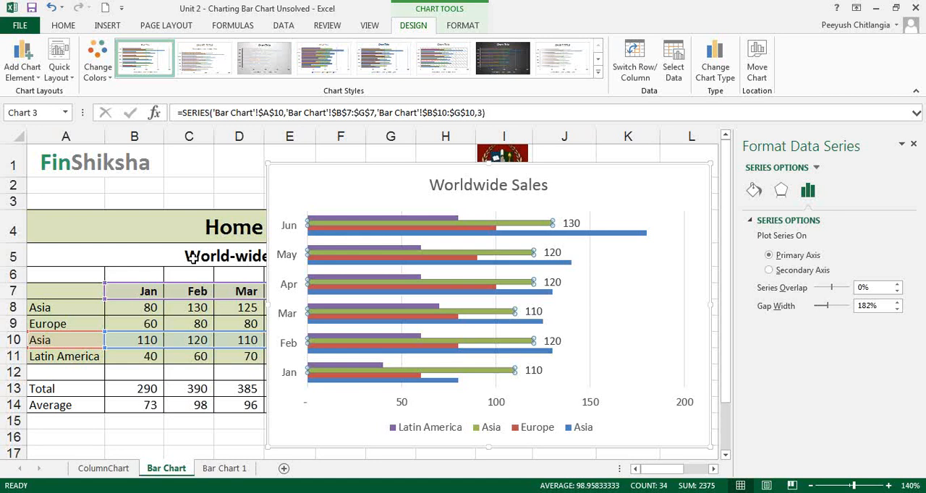
{"action": "key", "text": "Escape"}
Change the region name in cell A10 to Africa
{"action": "left_click", "coordinate": [52, 342]}
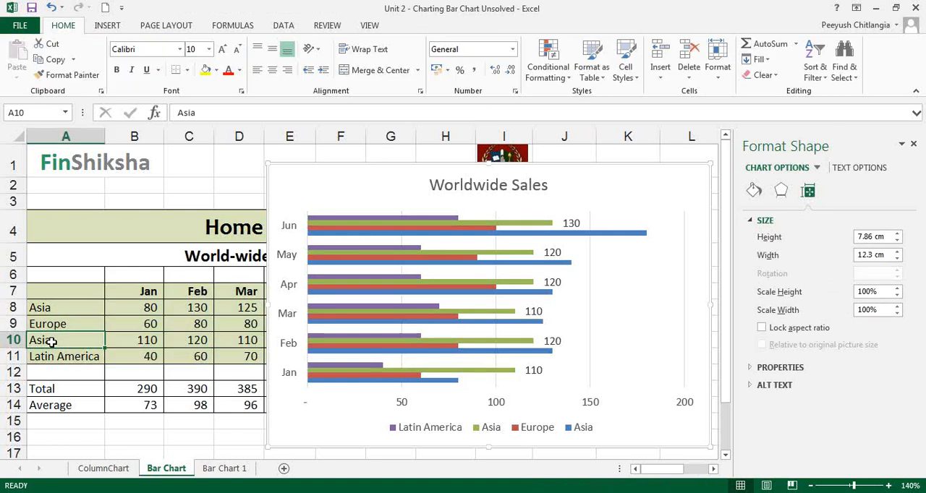
{"action": "double_click", "coordinate": [52, 341]}
{"action": "key", "text": "BackSpace"}
{"action": "key", "text": "BackSpace"}
{"action": "key", "text": "BackSpace"}
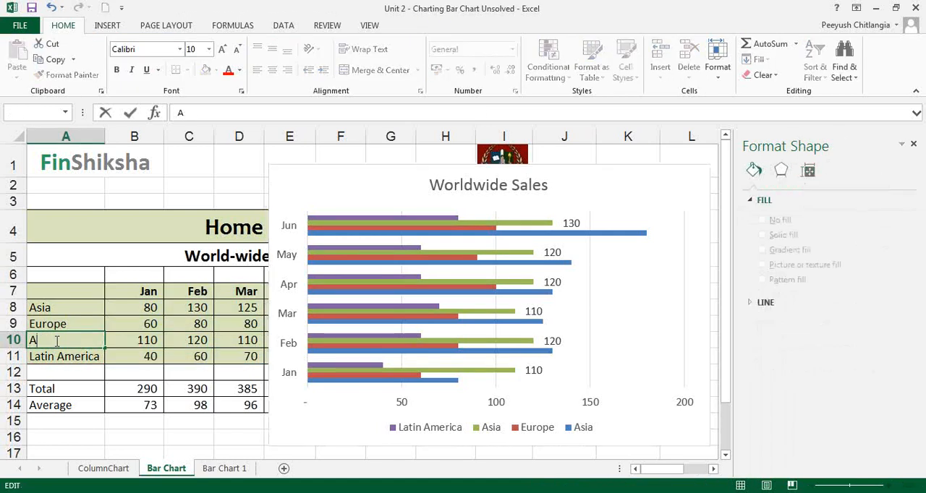
{"action": "type", "text": "frica"}
{"action": "key", "text": "Return"}
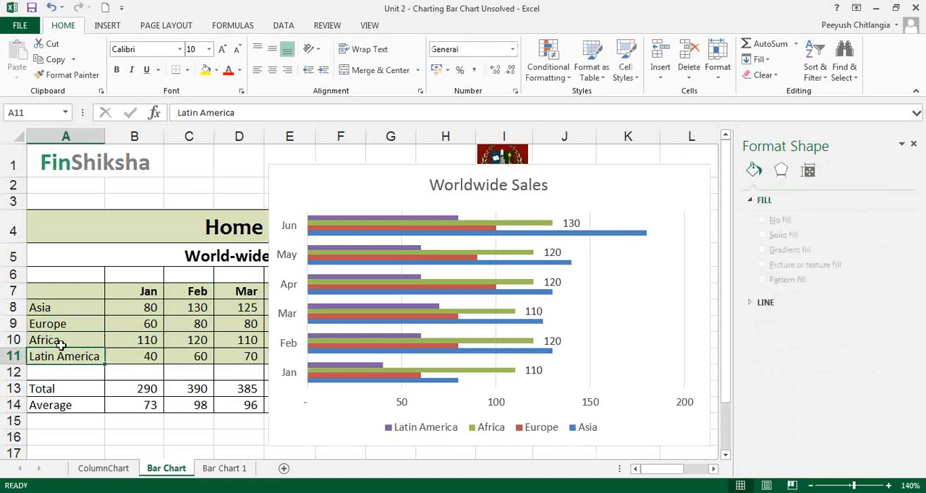
Enlarge the bar chart by extending its lower-left corner out to column B and below row 23
{"action": "scroll", "coordinate": [83, 366], "scroll_direction": "down", "scroll_amount": 3}
{"action": "scroll", "coordinate": [303, 347], "scroll_direction": "up", "scroll_amount": 2}
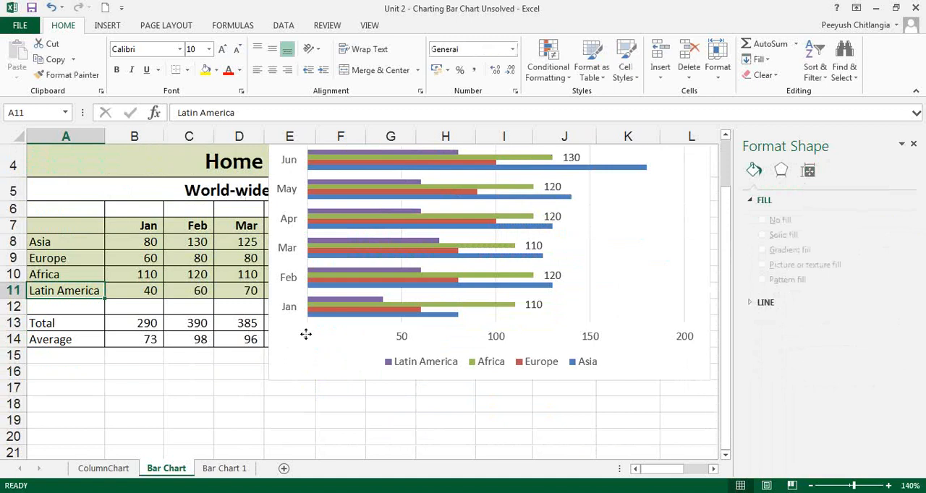
{"action": "left_click", "coordinate": [306, 336]}
{"action": "left_click_drag", "start_coordinate": [272, 380], "coordinate": [139, 492]}
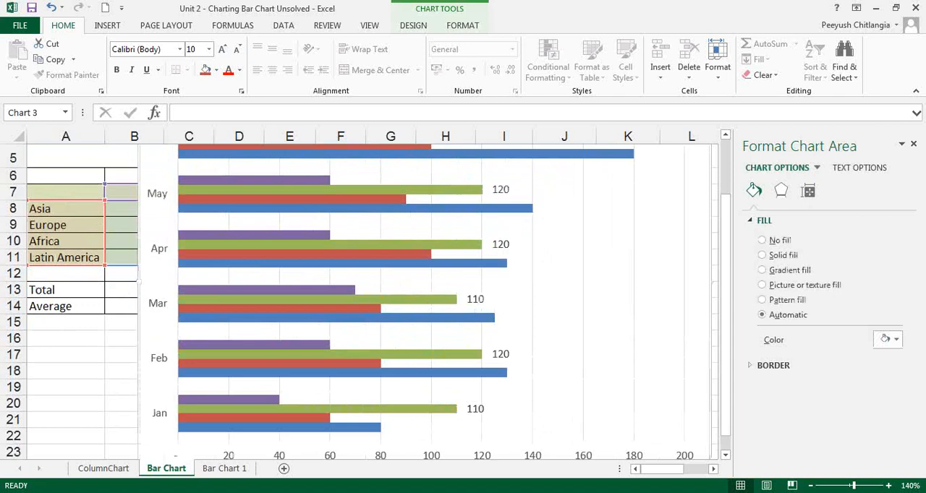
{"action": "left_click", "coordinate": [450, 266]}
{"action": "right_click", "coordinate": [450, 266]}
{"action": "key", "text": "Escape"}
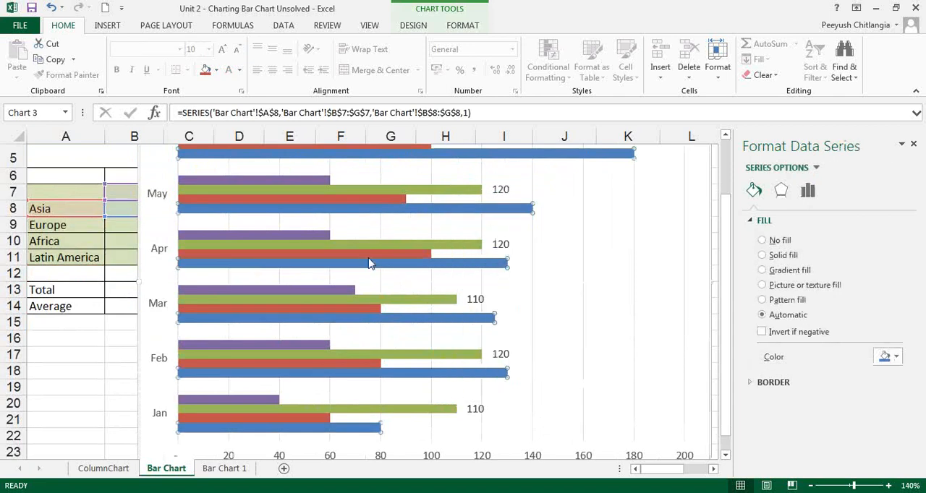
Add data labels to the red Europe series and the purple Latin America series
{"action": "left_click", "coordinate": [378, 255]}
{"action": "right_click", "coordinate": [379, 254]}
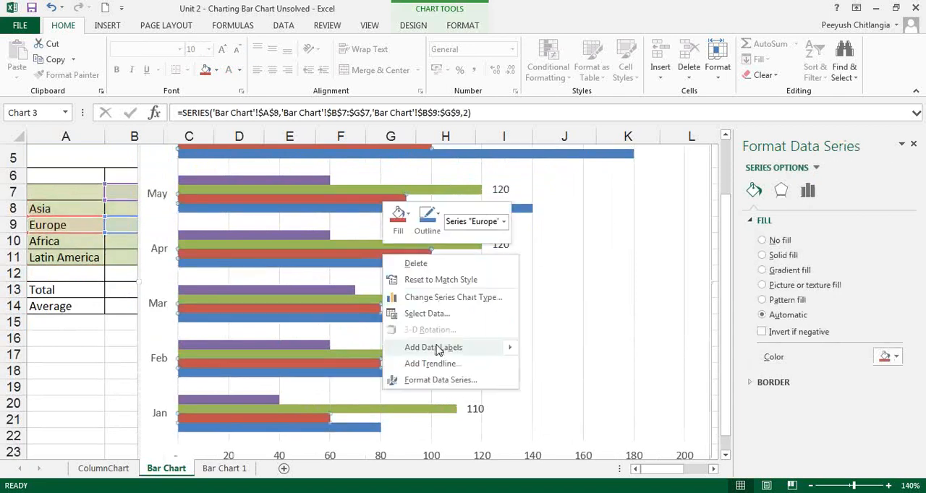
{"action": "left_click", "coordinate": [543, 351]}
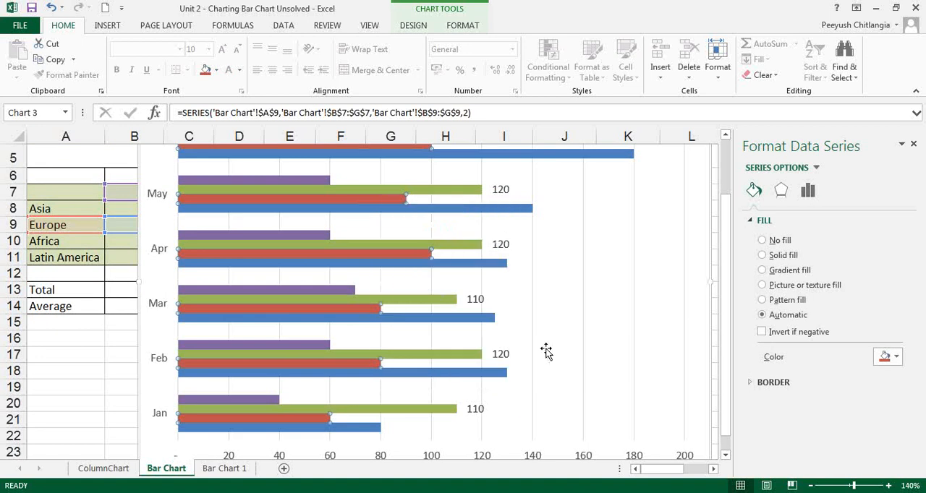
{"action": "right_click", "coordinate": [322, 180]}
{"action": "mouse_move", "coordinate": [448, 272]}
{"action": "left_click", "coordinate": [481, 273]}
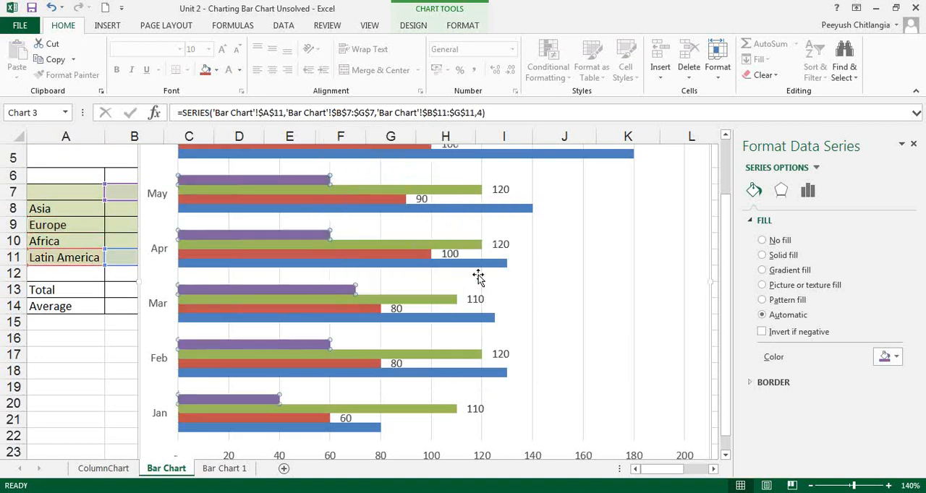
Add data labels to the blue Asia series in the bar chart
{"action": "right_click", "coordinate": [415, 319]}
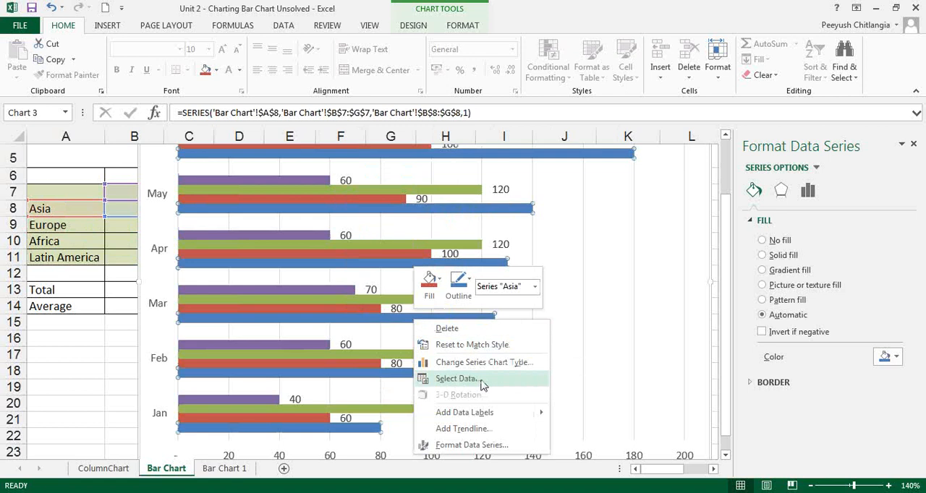
{"action": "mouse_move", "coordinate": [489, 414]}
{"action": "left_click", "coordinate": [571, 413]}
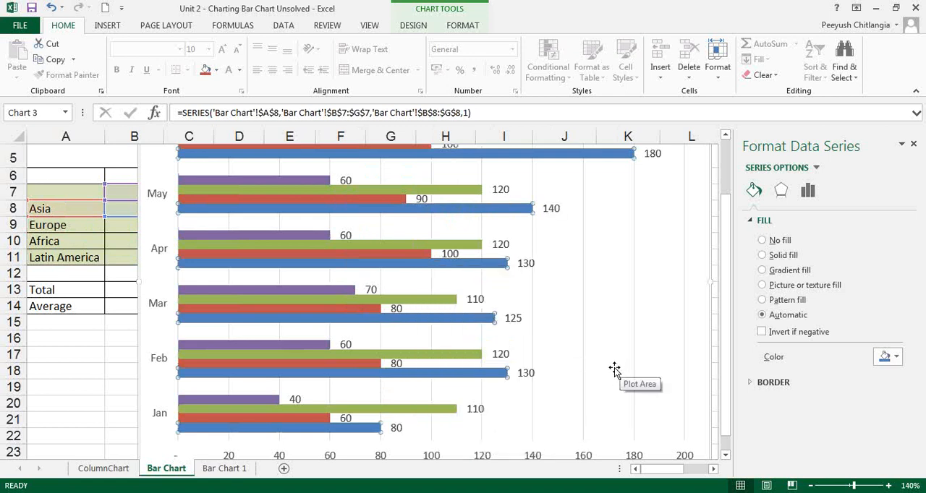
Make the labels of both the month axis and the value axis bold, and remove the chart's vertical gridlines
{"action": "left_click", "coordinate": [167, 307]}
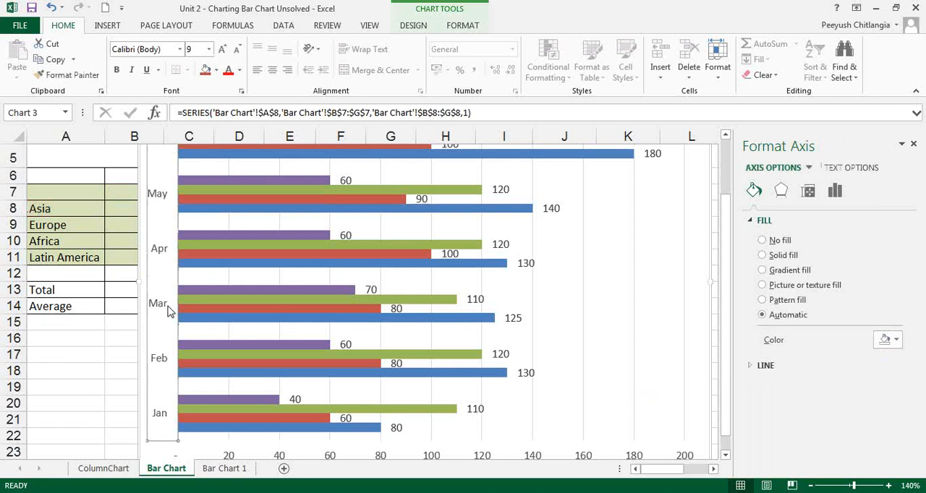
{"action": "left_click", "coordinate": [117, 71]}
{"action": "left_click", "coordinate": [337, 459]}
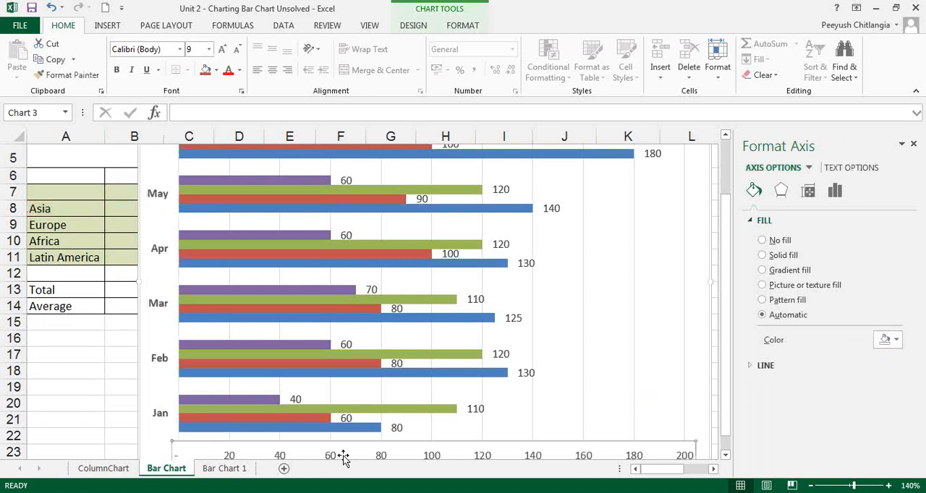
{"action": "left_click", "coordinate": [116, 69]}
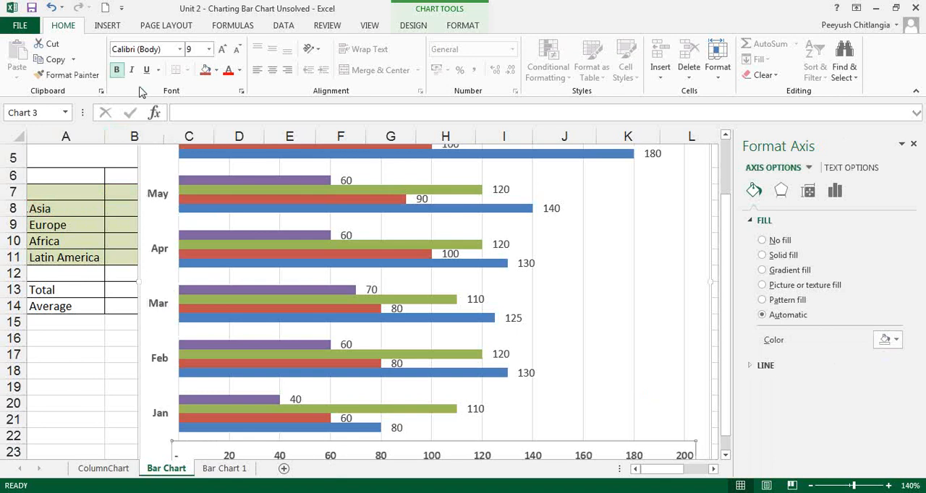
{"action": "left_click", "coordinate": [634, 266]}
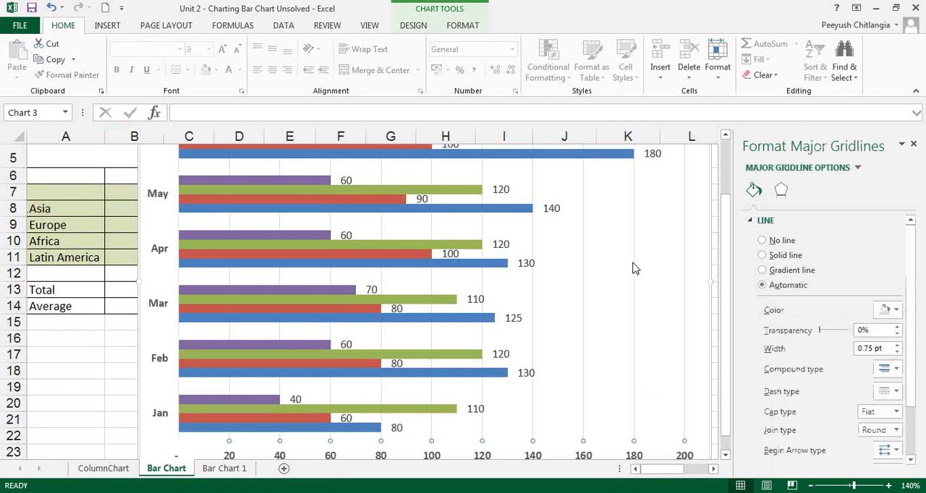
{"action": "left_click", "coordinate": [588, 268]}
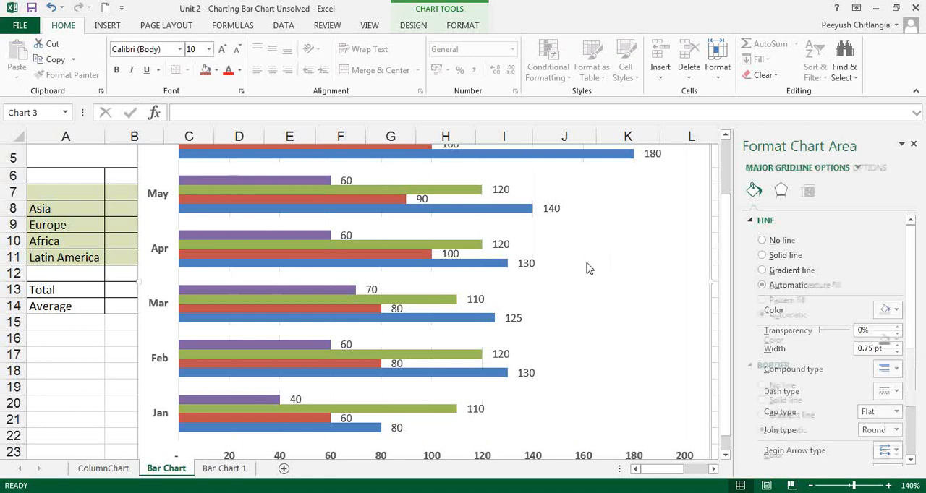
Try a blue fill for the chart area, then undo the fill
{"action": "scroll", "coordinate": [598, 292], "scroll_direction": "up", "scroll_amount": 2}
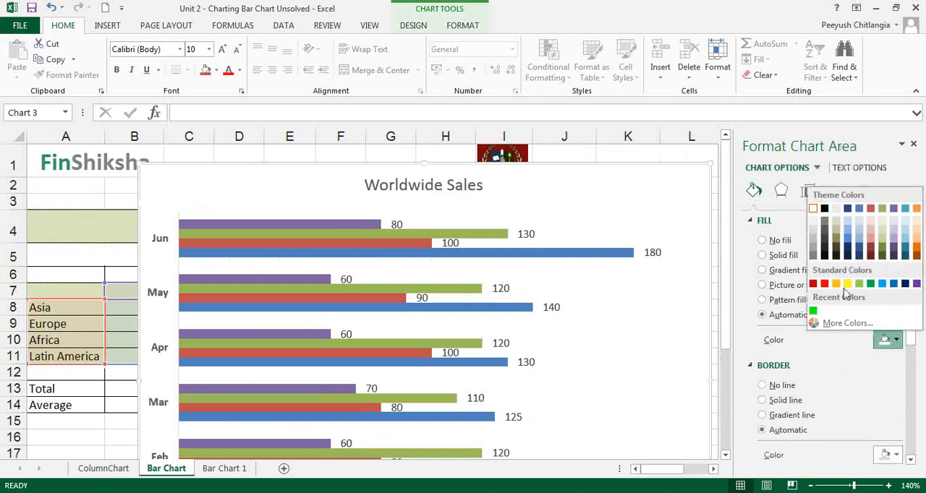
{"action": "left_click", "coordinate": [894, 284]}
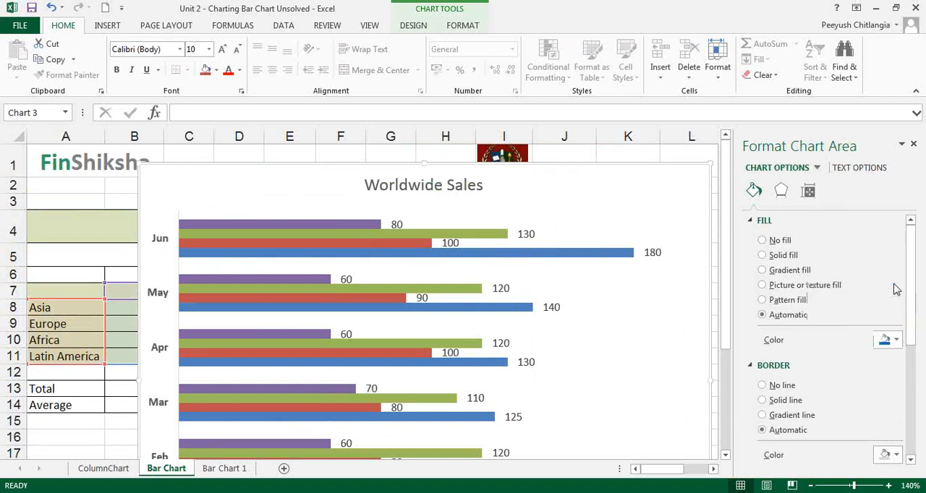
{"action": "key", "text": "ctrl+z"}
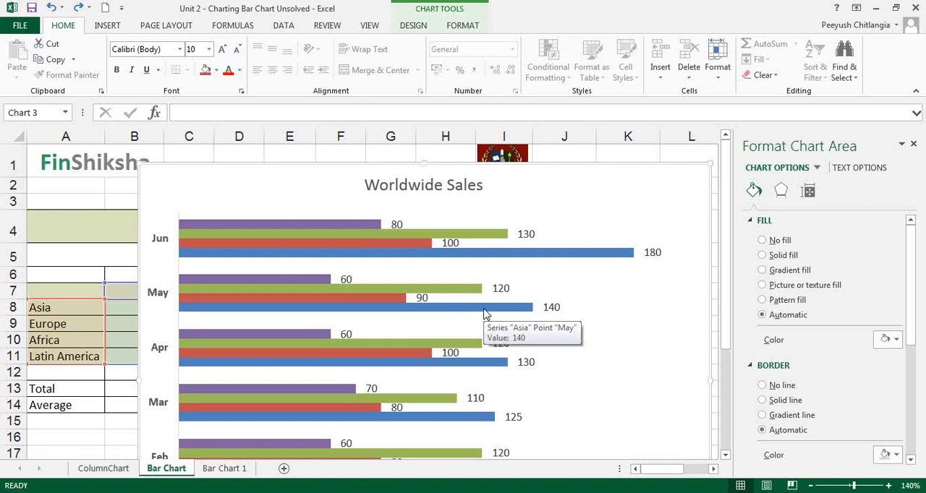
Delete the existing bar chart and insert a new 2-D clustered bar chart from the data in A7:G11
{"action": "left_click_drag", "start_coordinate": [326, 183], "coordinate": [339, 160]}
{"action": "key", "text": "Delete"}
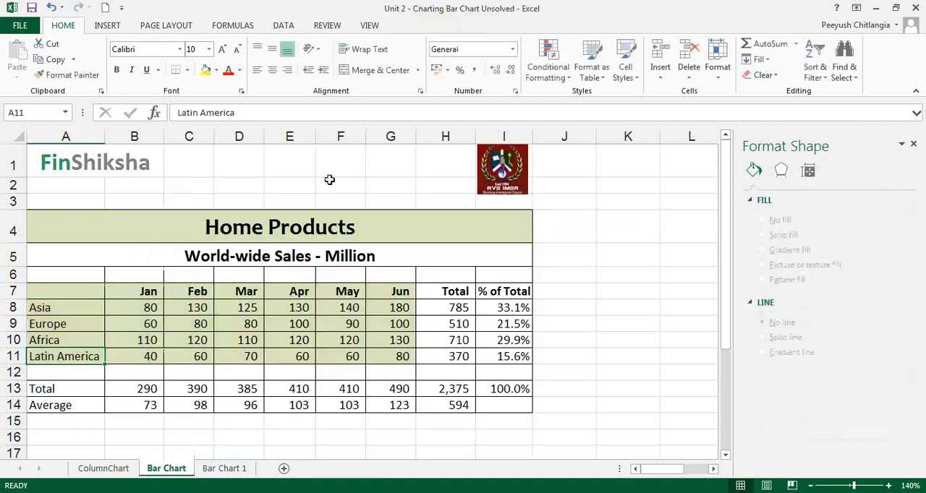
{"action": "left_click_drag", "start_coordinate": [66, 291], "coordinate": [412, 362]}
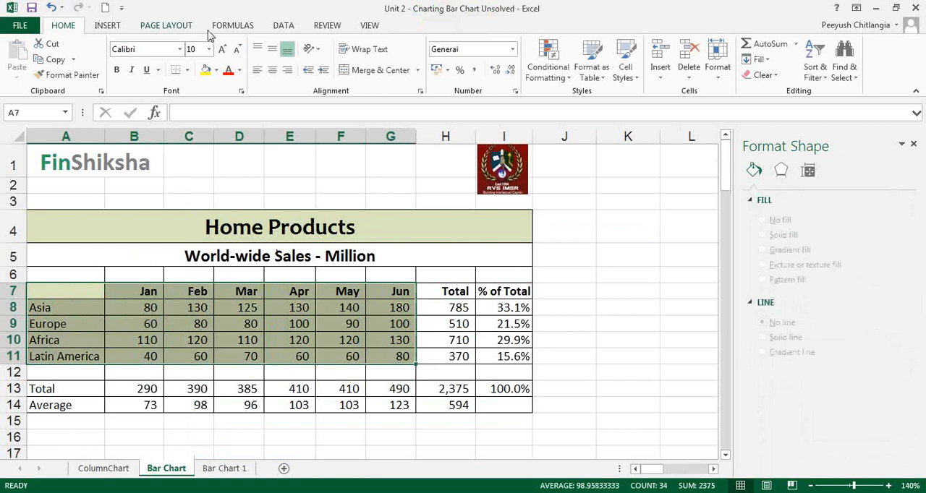
{"action": "left_click", "coordinate": [109, 26]}
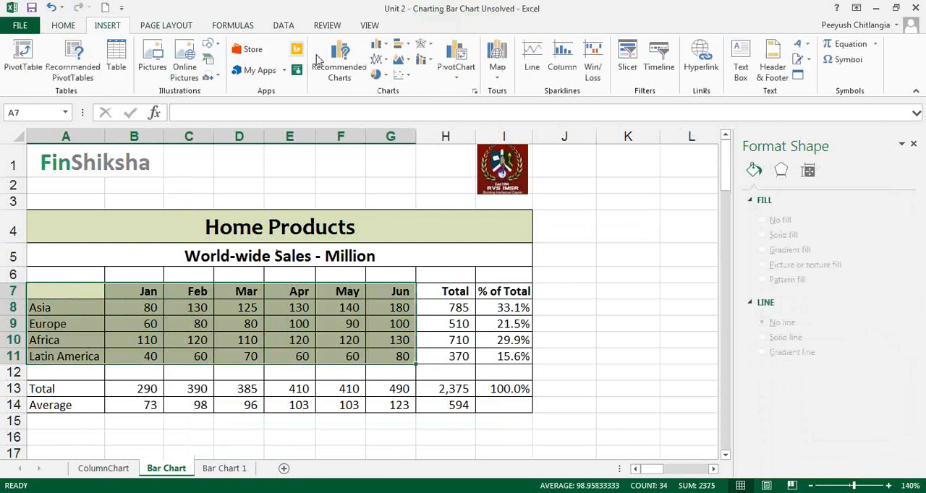
{"action": "left_click", "coordinate": [400, 45]}
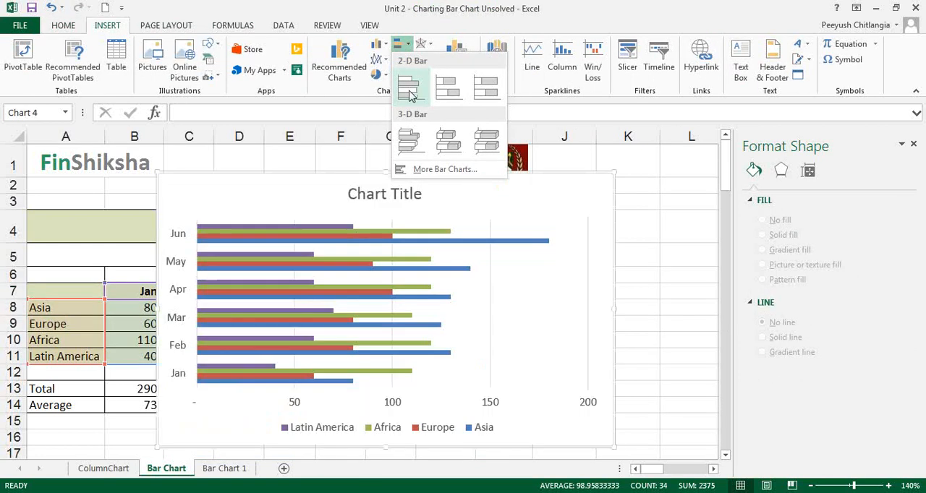
{"action": "left_click", "coordinate": [409, 87]}
Set the new chart's title to Worldwide Sales and remove its vertical gridlines
{"action": "left_click", "coordinate": [392, 196]}
{"action": "left_click", "coordinate": [392, 196]}
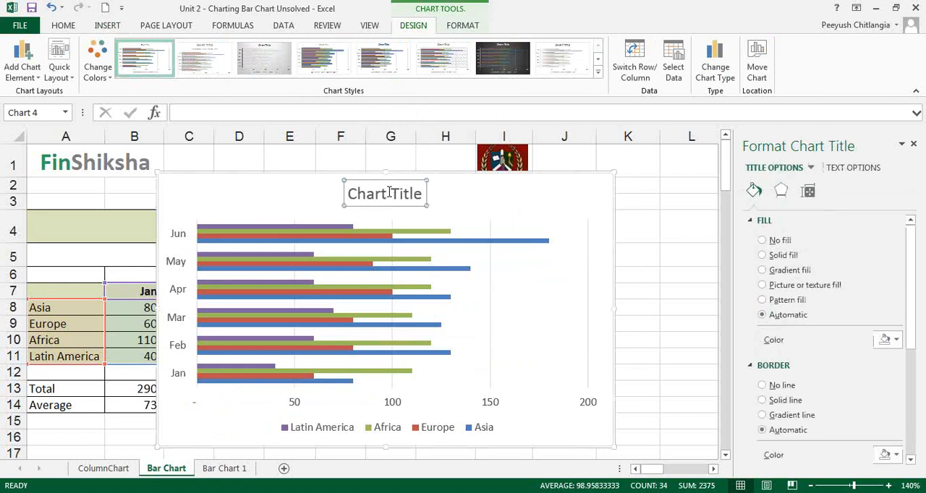
{"action": "triple_click", "coordinate": [391, 196]}
{"action": "type", "text": "Wrod"}
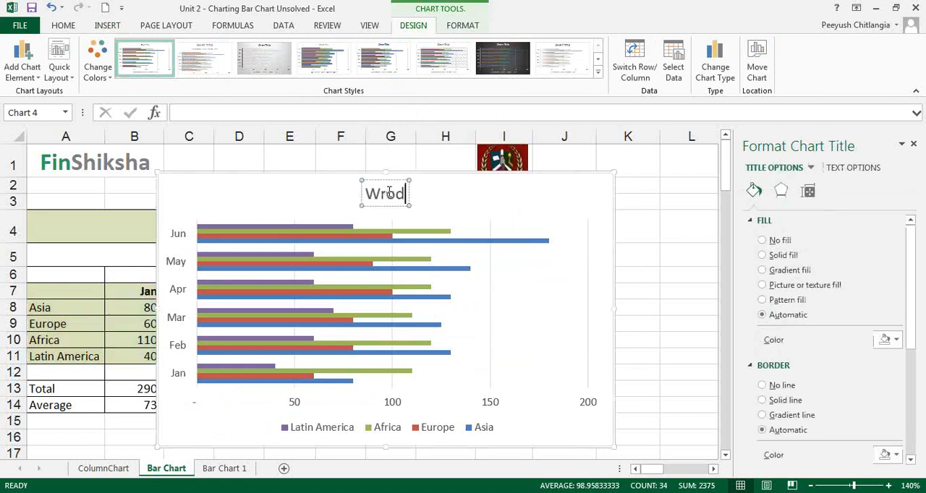
{"action": "key", "text": "BackSpace"}
{"action": "key", "text": "BackSpace"}
{"action": "key", "text": "BackSpace"}
{"action": "type", "text": "orldwi"}
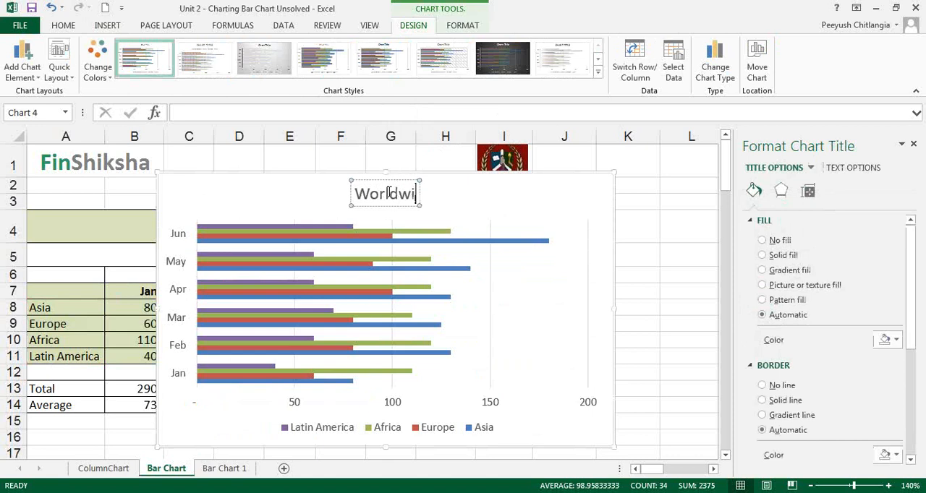
{"action": "type", "text": "de Sales"}
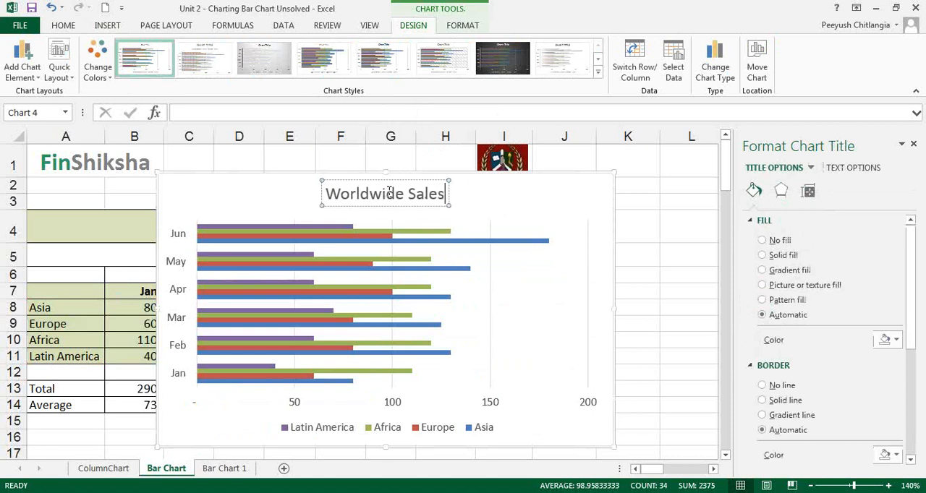
{"action": "left_click", "coordinate": [492, 277]}
{"action": "left_click", "coordinate": [490, 269]}
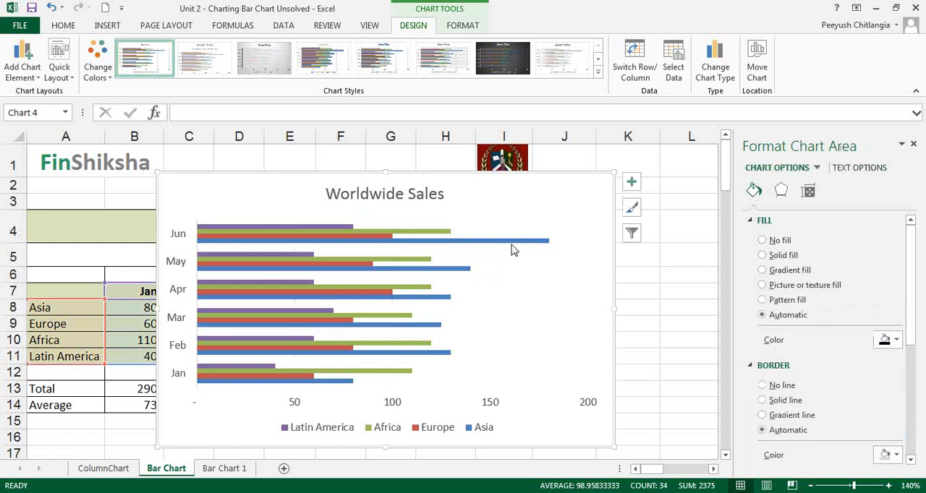
Examine the Asia and Europe bars within the June cluster of the chart
{"action": "left_click", "coordinate": [512, 246]}
{"action": "left_click", "coordinate": [244, 240]}
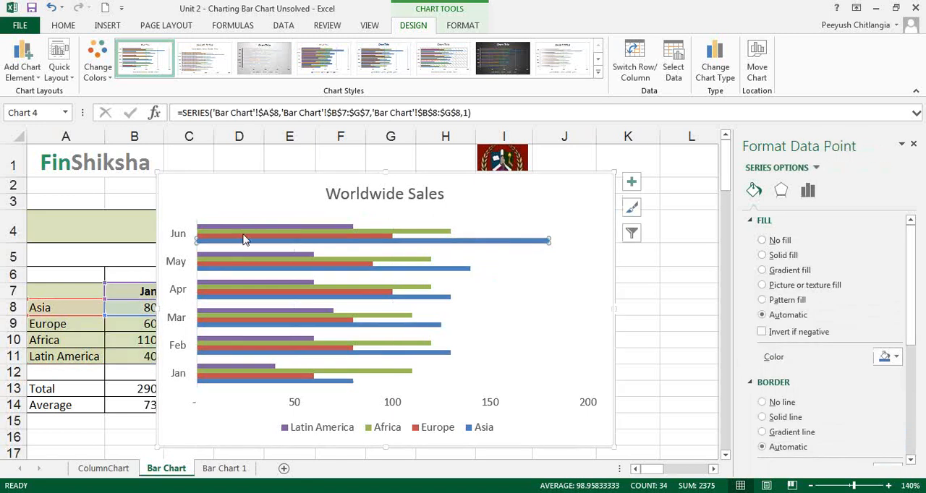
{"action": "left_click", "coordinate": [258, 232]}
{"action": "left_click", "coordinate": [268, 238]}
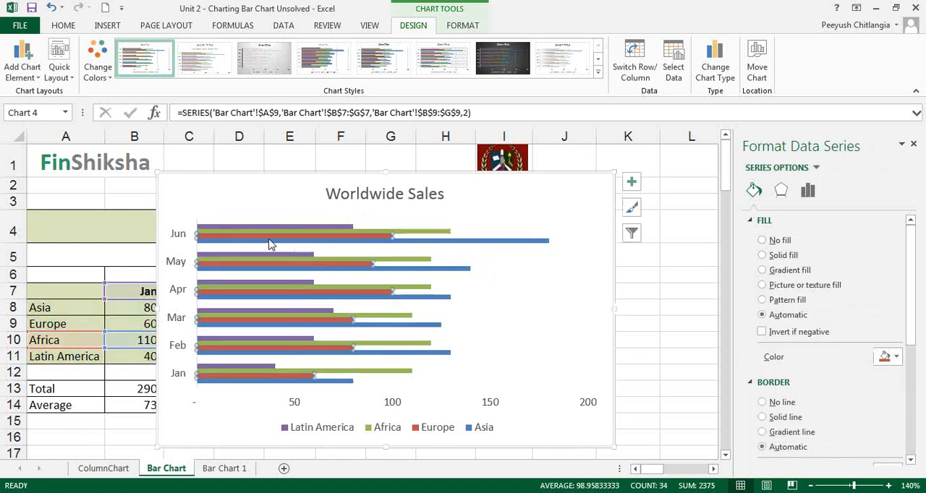
{"action": "left_click", "coordinate": [269, 244]}
{"action": "left_click", "coordinate": [418, 241]}
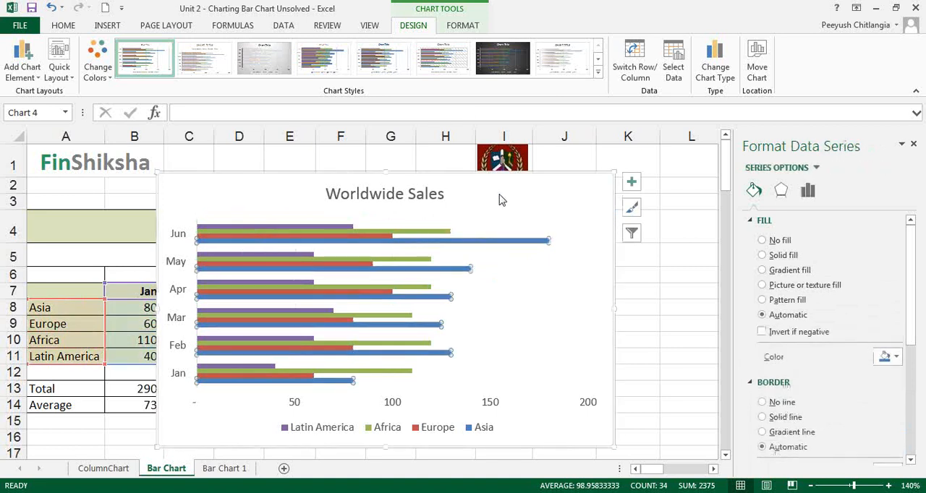
{"action": "left_click", "coordinate": [501, 199]}
{"action": "left_click", "coordinate": [563, 301]}
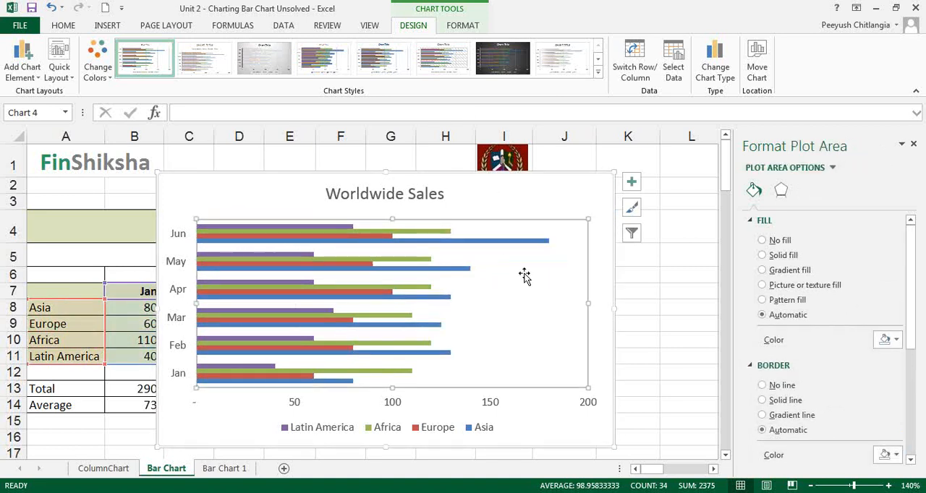
Change the chart type from clustered bar to Stacked Bar, keeping the months as categories
{"action": "right_click", "coordinate": [544, 283]}
{"action": "left_click", "coordinate": [525, 409]}
{"action": "right_click", "coordinate": [526, 409]}
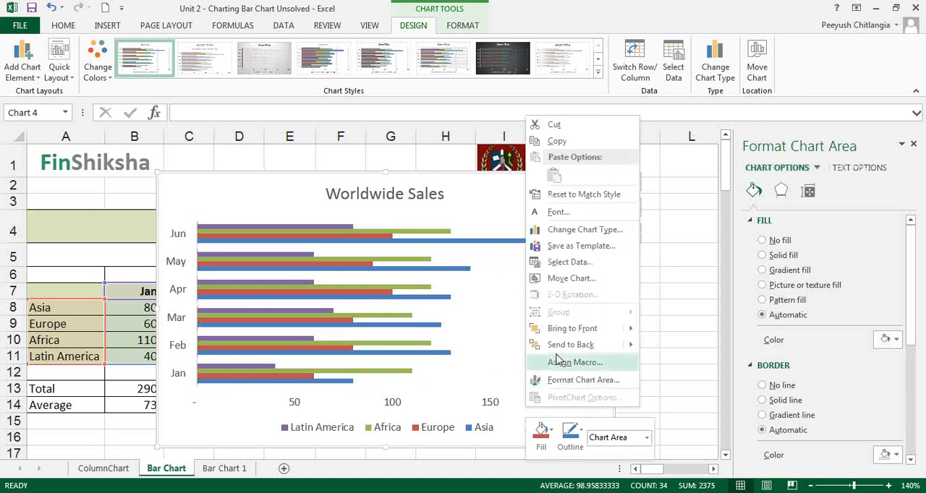
{"action": "left_click", "coordinate": [578, 231]}
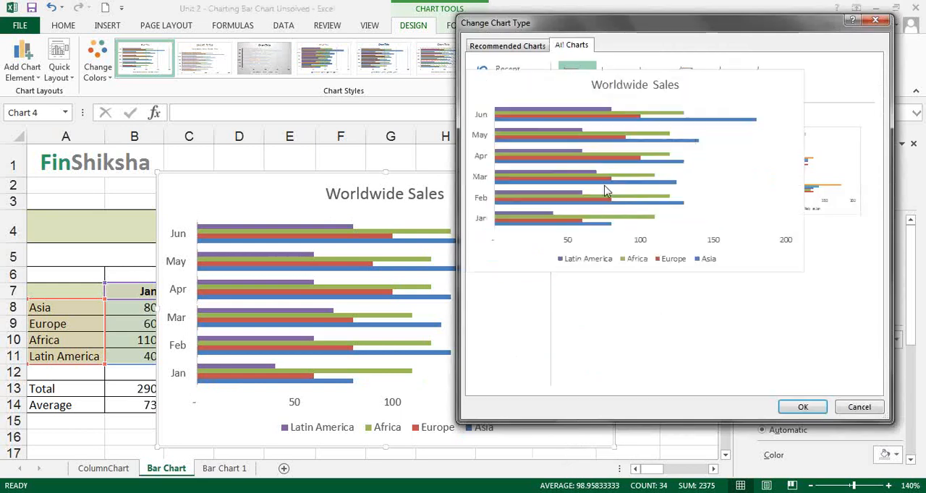
{"action": "left_click", "coordinate": [625, 84]}
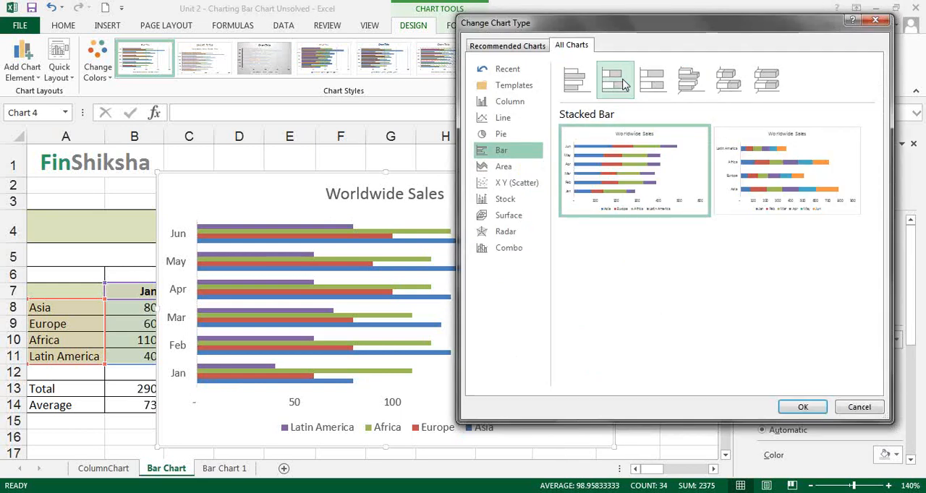
{"action": "left_click", "coordinate": [802, 408]}
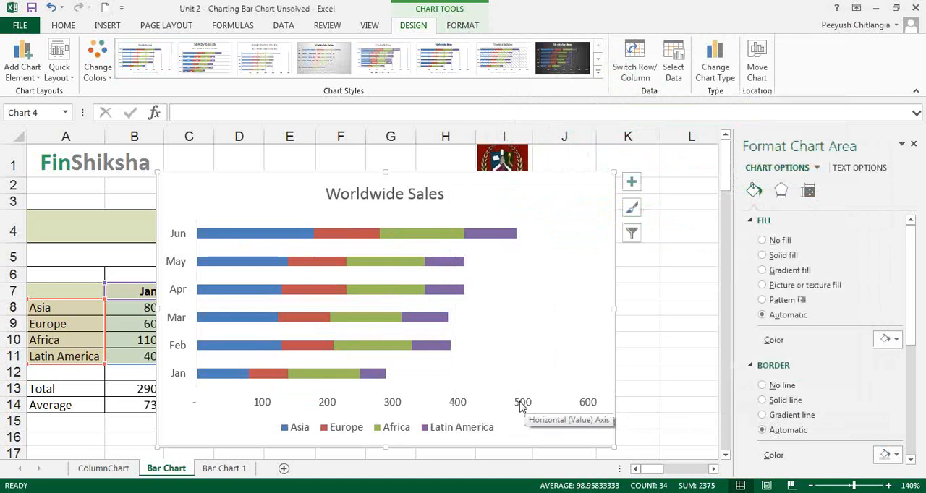
Add data labels to the purple Latin America series and the green Africa series of the stacked bar chart
{"action": "left_click", "coordinate": [477, 241]}
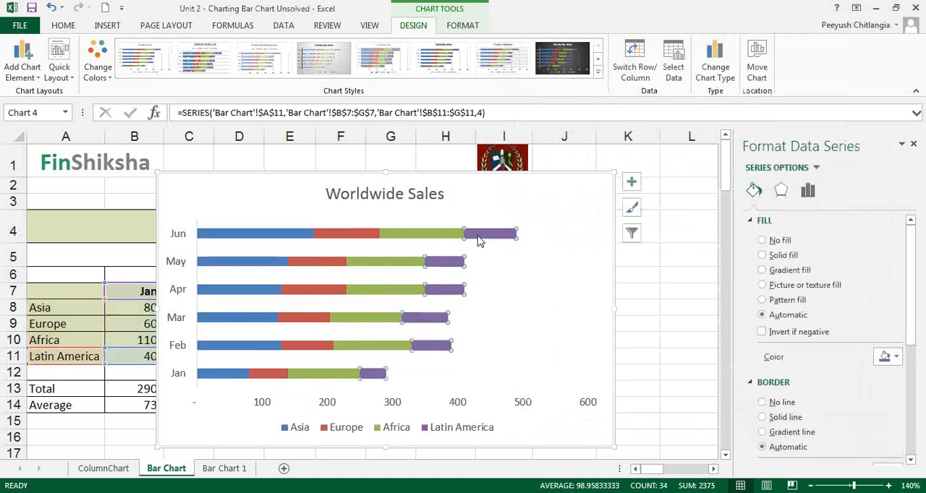
{"action": "right_click", "coordinate": [477, 241]}
{"action": "mouse_move", "coordinate": [533, 328]}
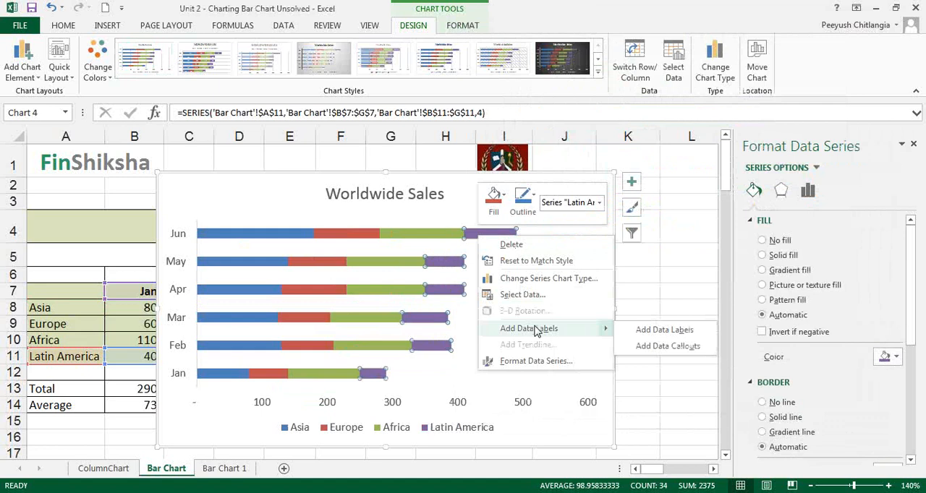
{"action": "left_click", "coordinate": [638, 337]}
{"action": "right_click", "coordinate": [423, 235]}
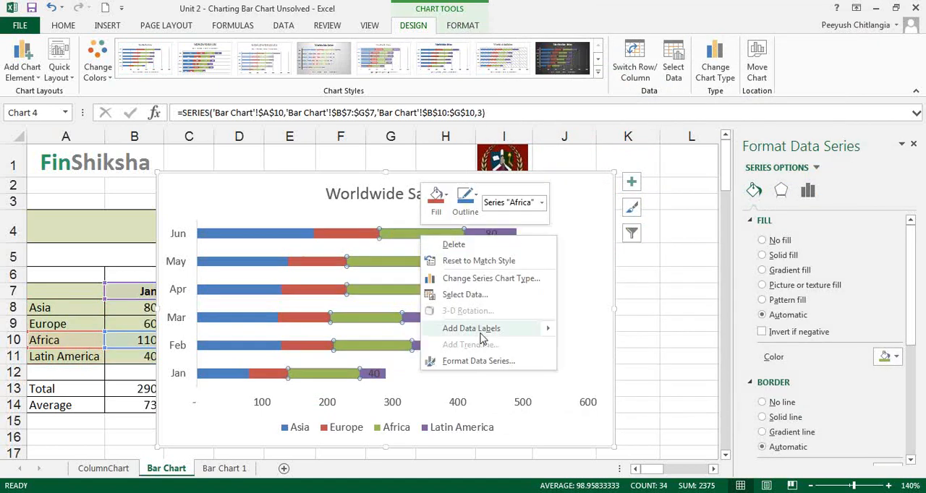
{"action": "mouse_move", "coordinate": [484, 334]}
{"action": "left_click", "coordinate": [572, 331]}
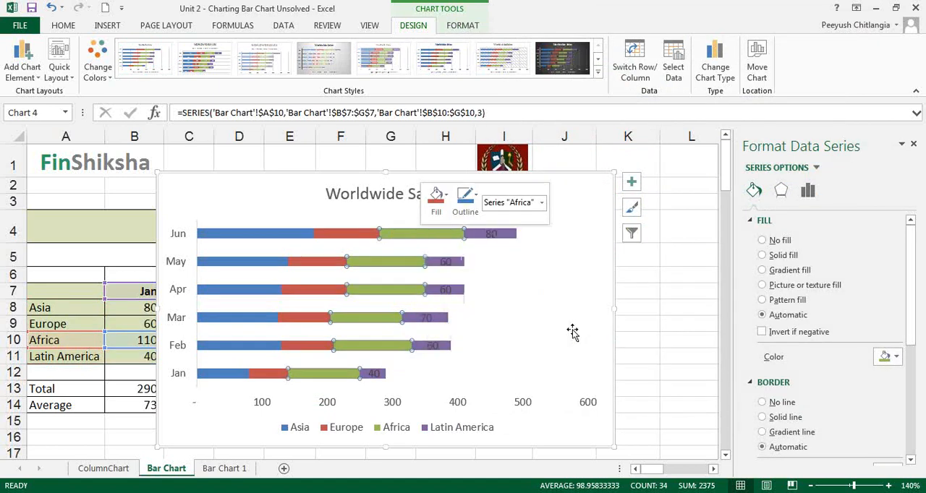
Add data labels to the red Europe series and the blue Asia series of the stacked bar chart
{"action": "right_click", "coordinate": [327, 239]}
{"action": "mouse_move", "coordinate": [393, 326]}
{"action": "left_click", "coordinate": [506, 330]}
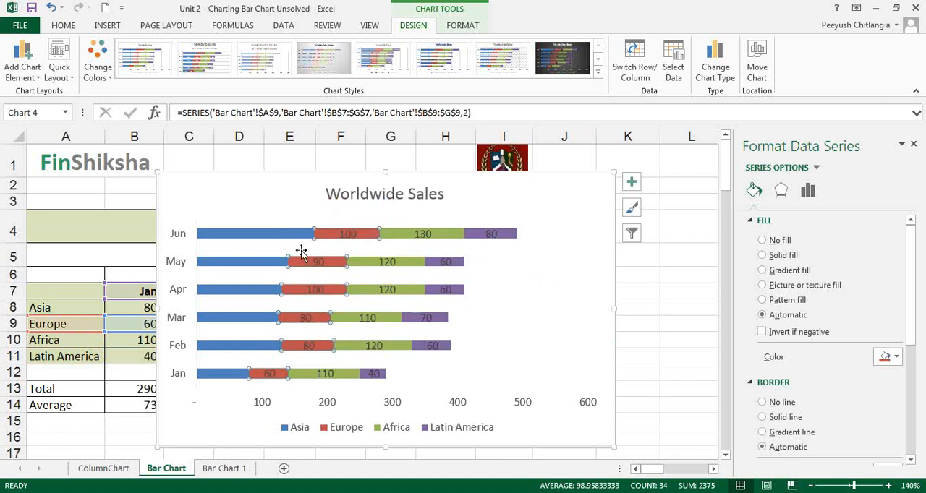
{"action": "right_click", "coordinate": [282, 241]}
{"action": "mouse_move", "coordinate": [348, 334]}
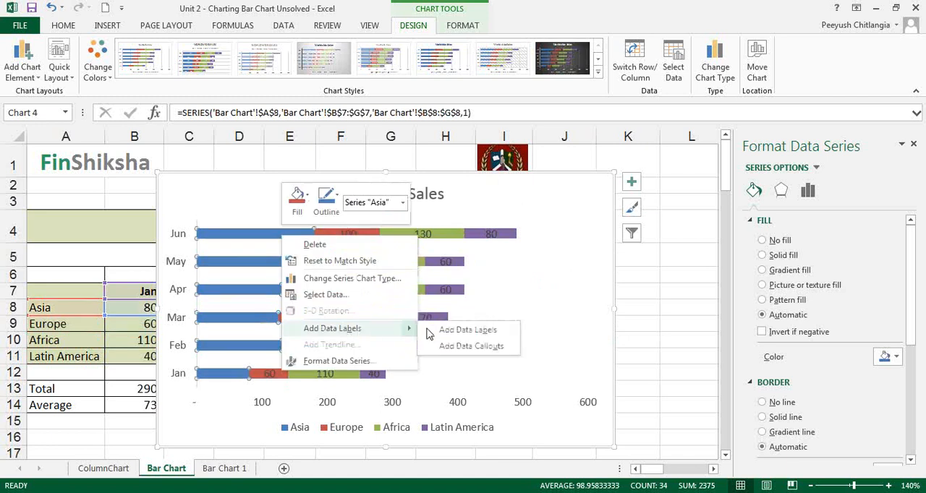
{"action": "left_click", "coordinate": [430, 331]}
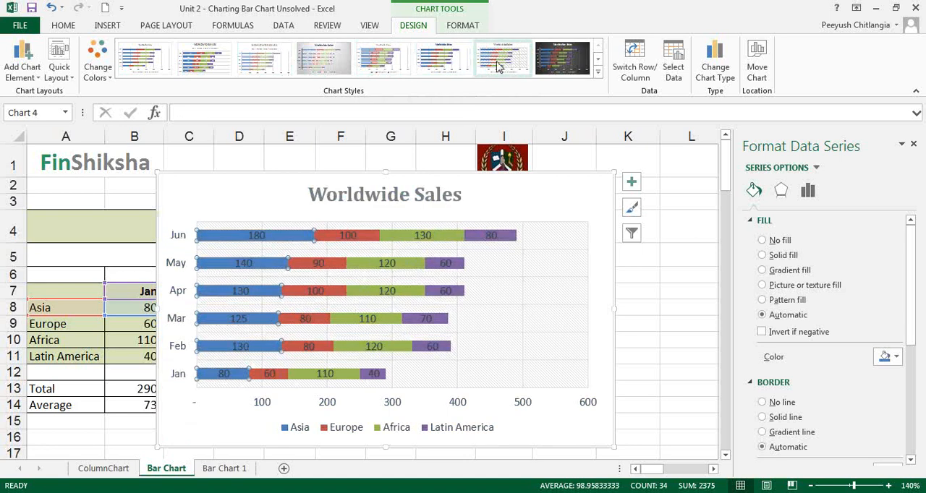
{"action": "left_click", "coordinate": [564, 67]}
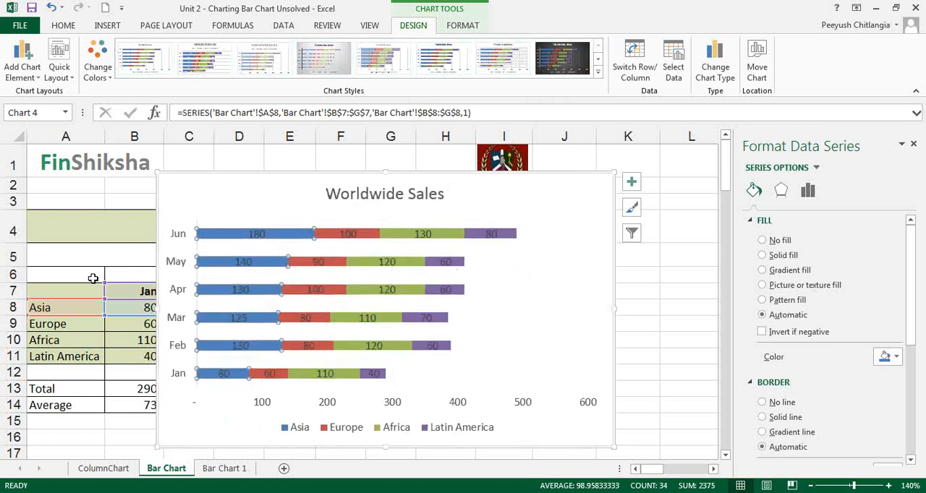
{"action": "left_click", "coordinate": [642, 261]}
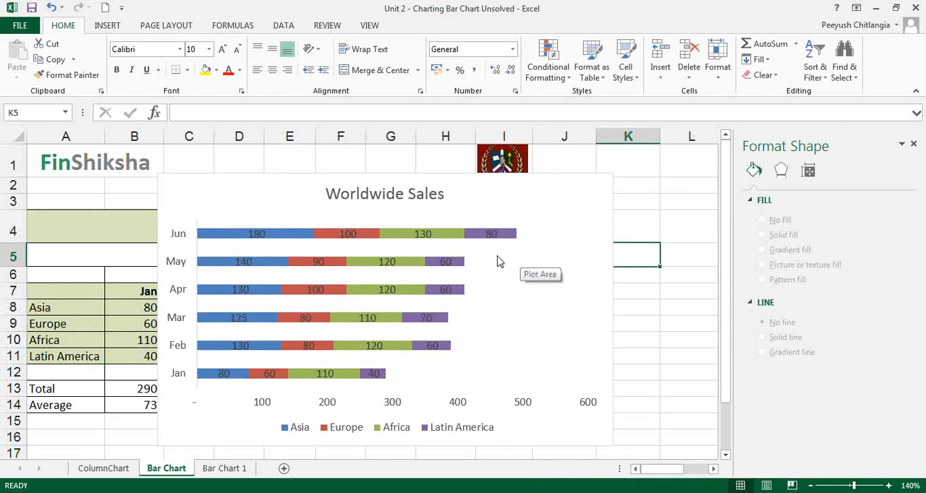
{"action": "left_click", "coordinate": [892, 9]}
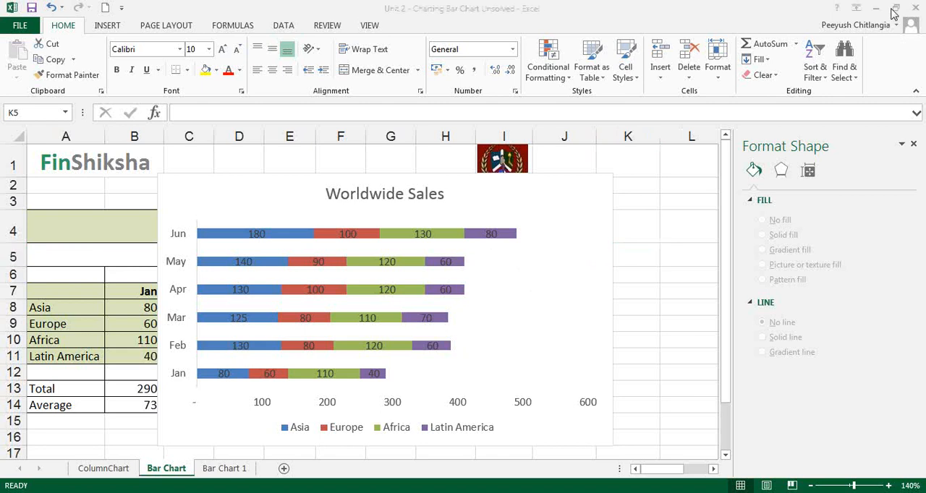
Change the Worldwide Sales chart's type to 3-D Clustered Bar, with the months as categories
{"action": "left_click", "coordinate": [554, 193]}
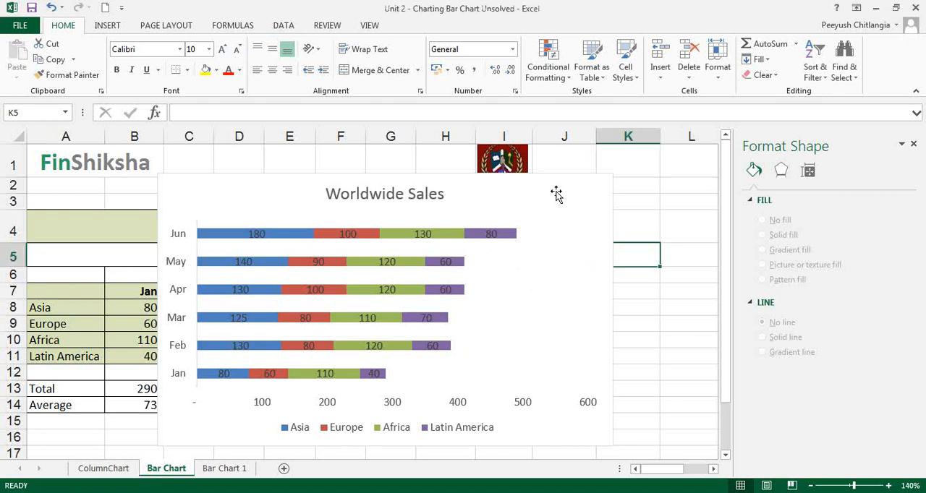
{"action": "left_click", "coordinate": [463, 27]}
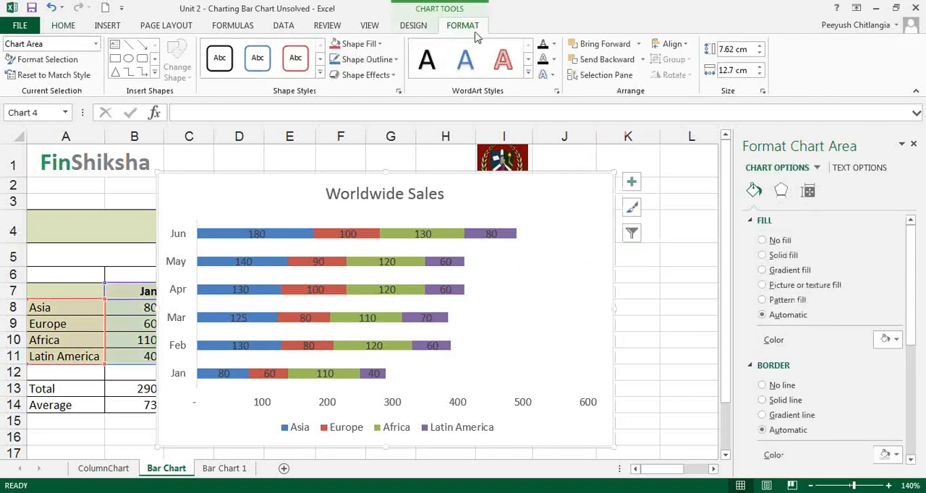
{"action": "left_click", "coordinate": [415, 29]}
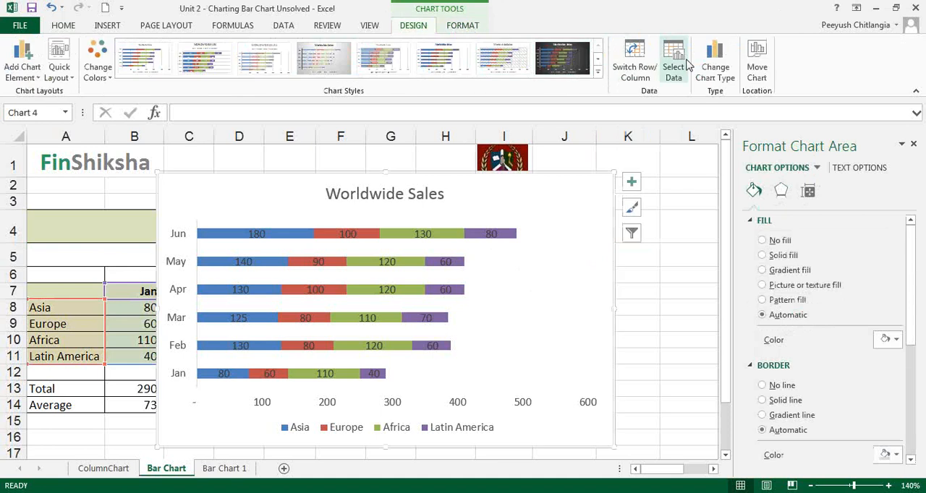
{"action": "left_click", "coordinate": [843, 66]}
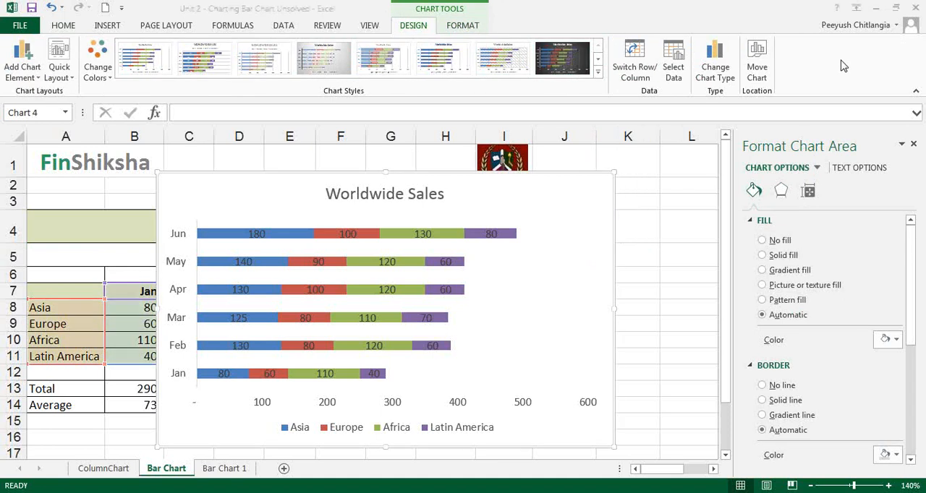
{"action": "left_click", "coordinate": [715, 67]}
{"action": "left_click", "coordinate": [657, 87]}
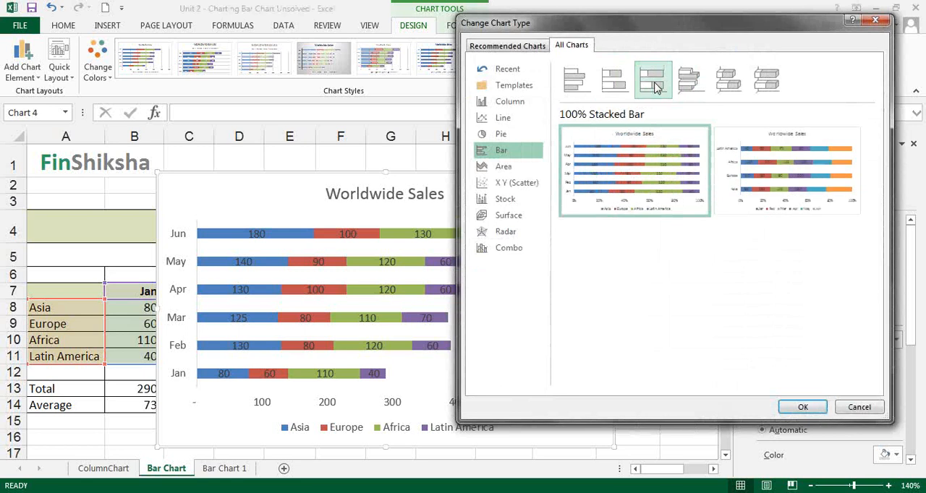
{"action": "left_click", "coordinate": [687, 86]}
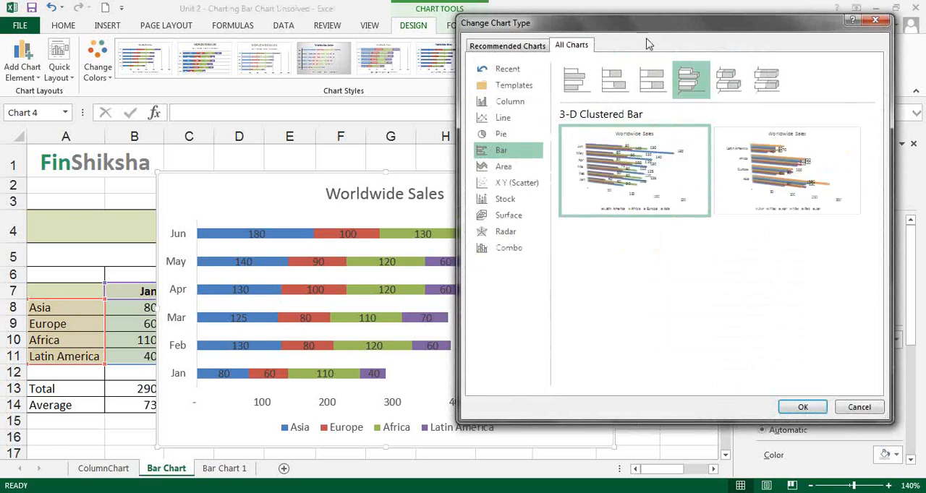
{"action": "left_click_drag", "start_coordinate": [647, 24], "coordinate": [407, 15]}
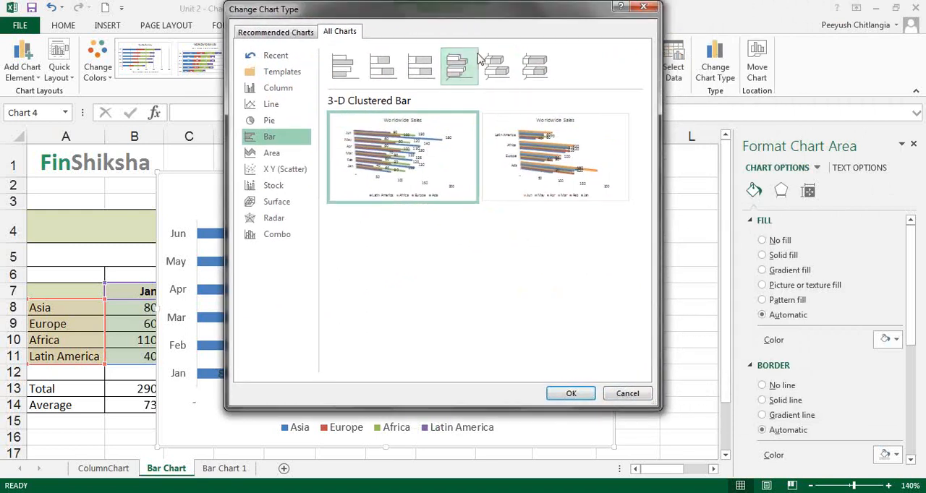
{"action": "left_click", "coordinate": [587, 395]}
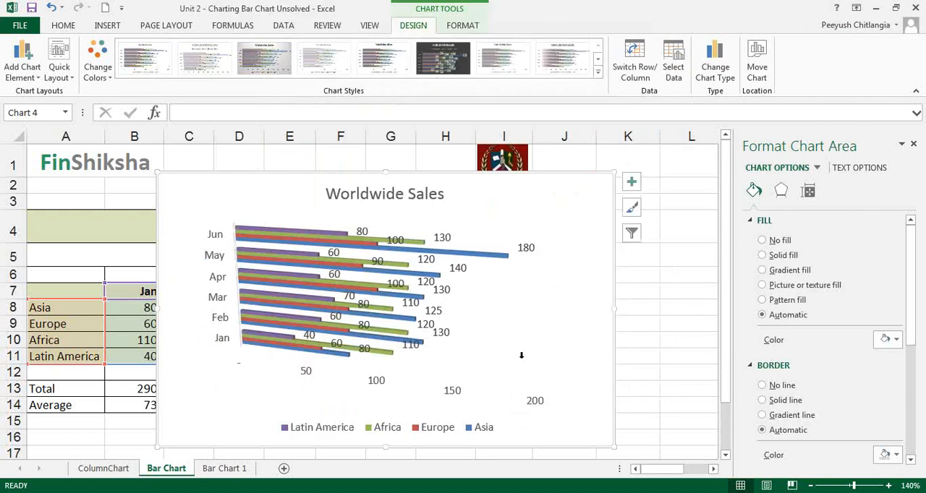
Change the Worldwide Sales chart's type to 3-D Stacked Bar, with the months as categories
{"action": "left_click", "coordinate": [723, 65]}
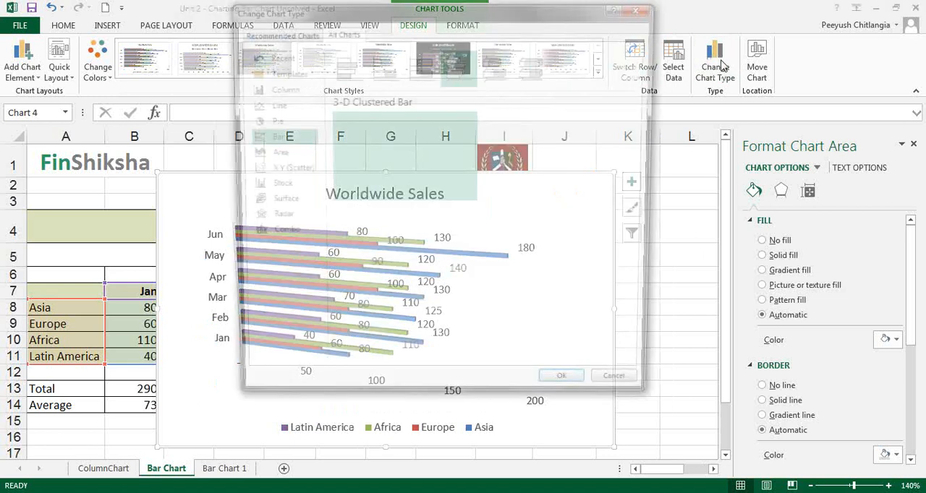
{"action": "left_click", "coordinate": [497, 66]}
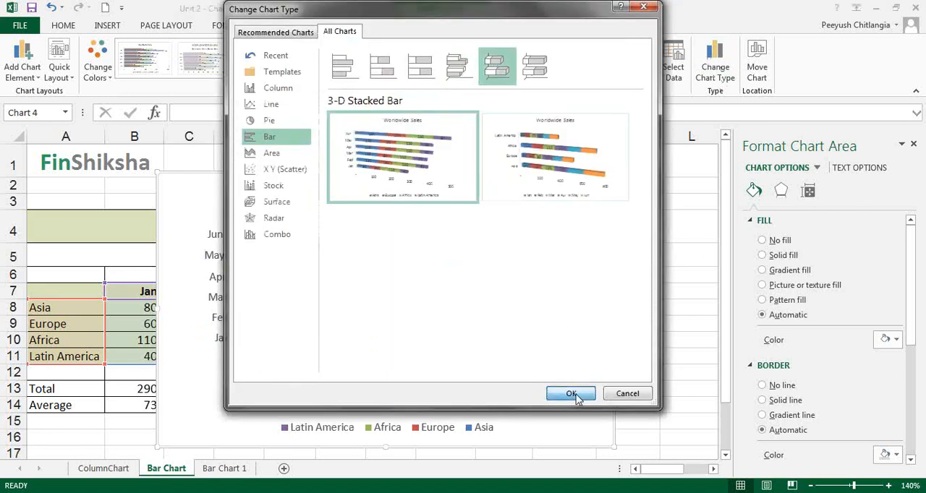
{"action": "left_click", "coordinate": [577, 396]}
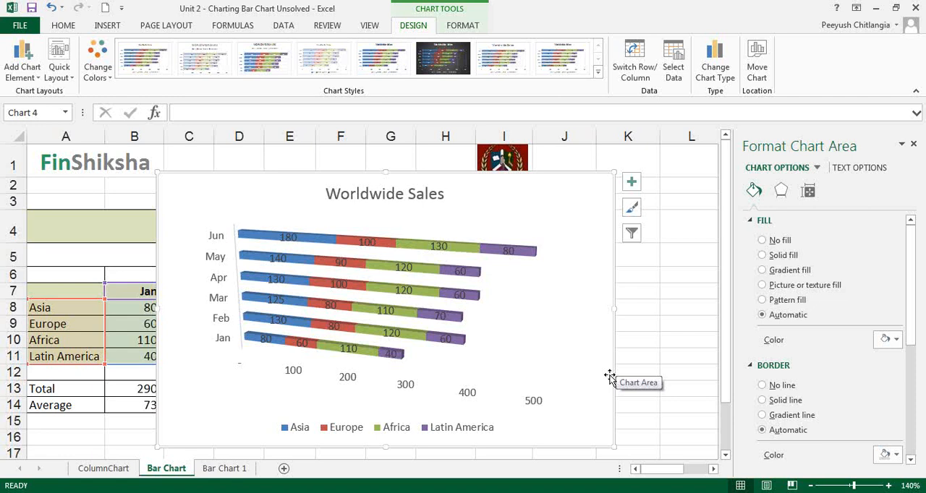
Insert a 2-D clustered column chart of the country profits in A7:B20 on the Bar Chart 1 sheet
{"action": "left_click", "coordinate": [241, 469]}
{"action": "scroll", "coordinate": [317, 380], "scroll_direction": "down", "scroll_amount": 1}
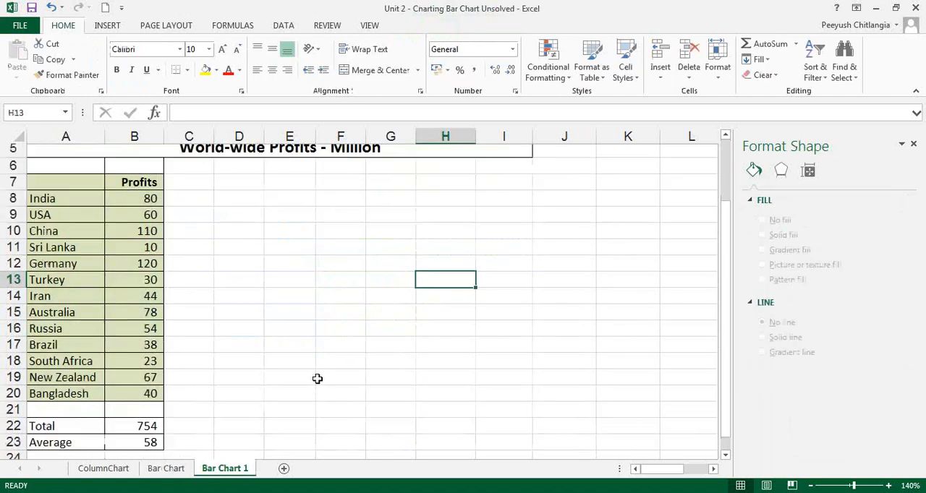
{"action": "scroll", "coordinate": [316, 378], "scroll_direction": "up", "scroll_amount": 1}
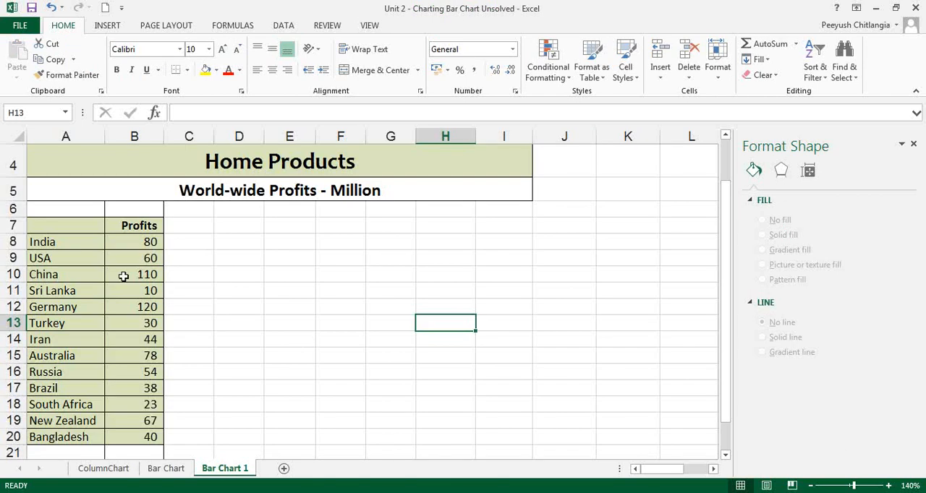
{"action": "left_click_drag", "start_coordinate": [64, 230], "coordinate": [120, 380]}
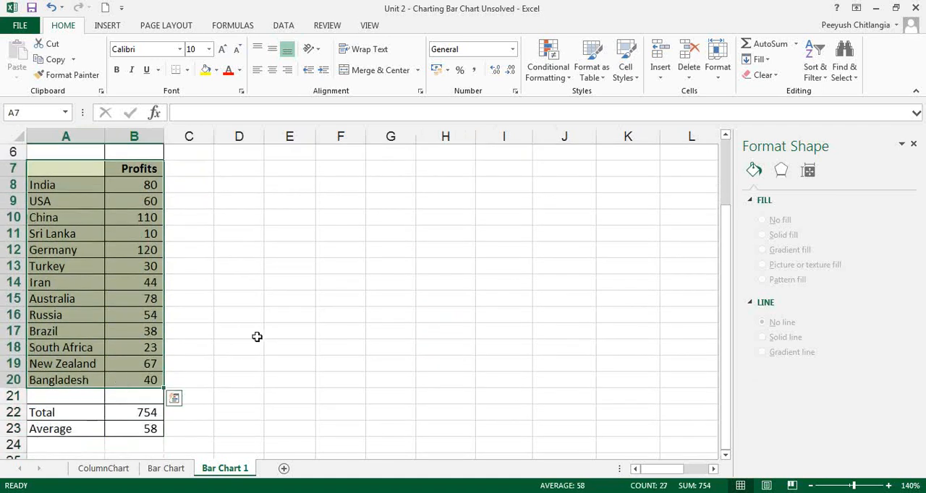
{"action": "left_click", "coordinate": [119, 28]}
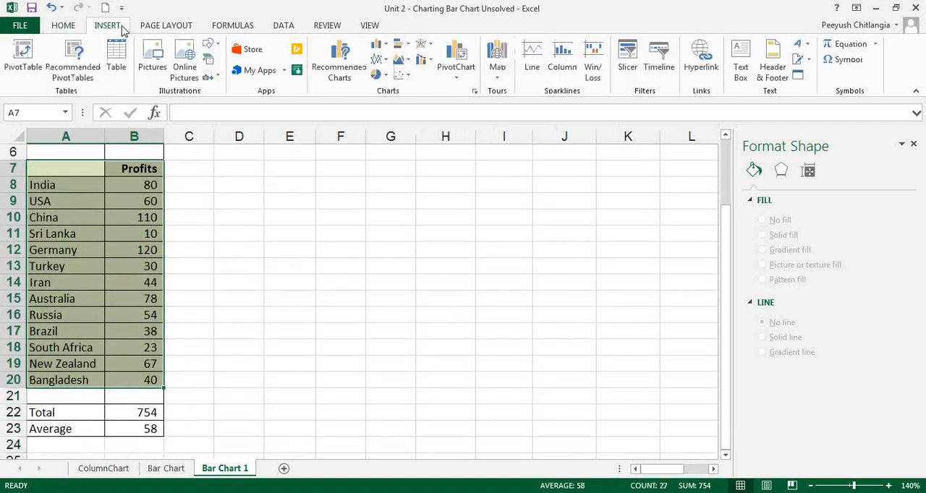
{"action": "left_click", "coordinate": [400, 45]}
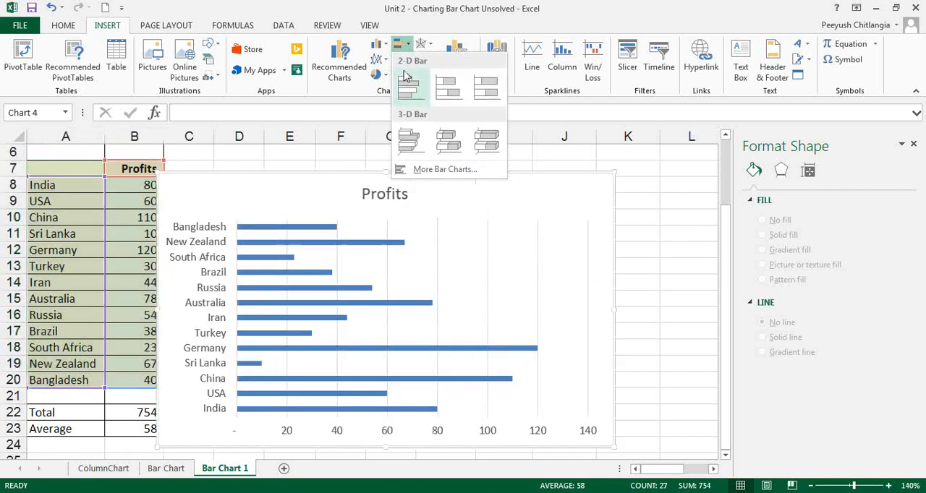
{"action": "left_click", "coordinate": [379, 47]}
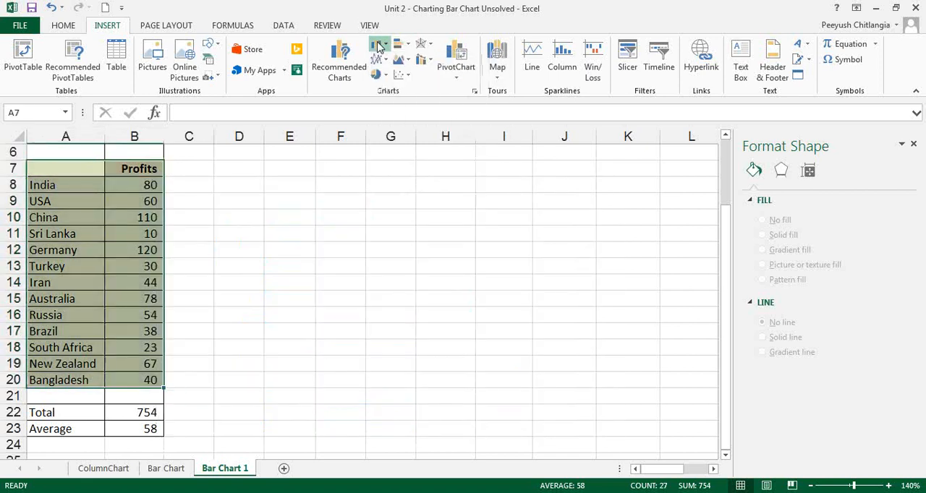
{"action": "left_click", "coordinate": [379, 46]}
{"action": "left_click", "coordinate": [387, 139]}
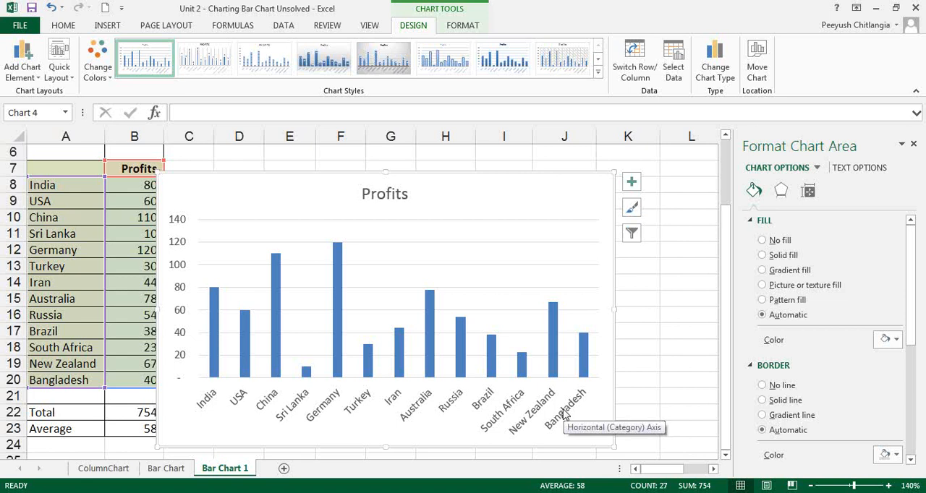
Shrink the Profits column chart, and enlarge it so that it reaches across to column K
{"action": "left_click_drag", "start_coordinate": [511, 220], "coordinate": [424, 277]}
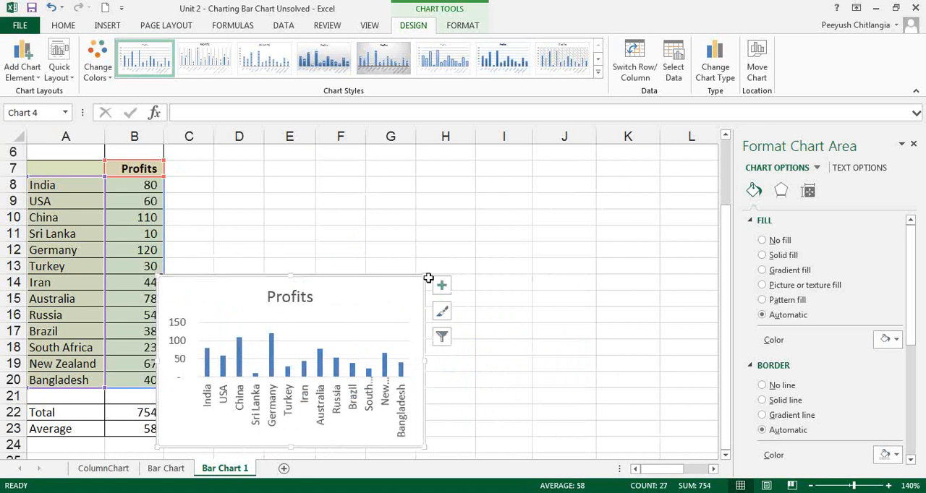
{"action": "left_click_drag", "start_coordinate": [426, 276], "coordinate": [653, 154]}
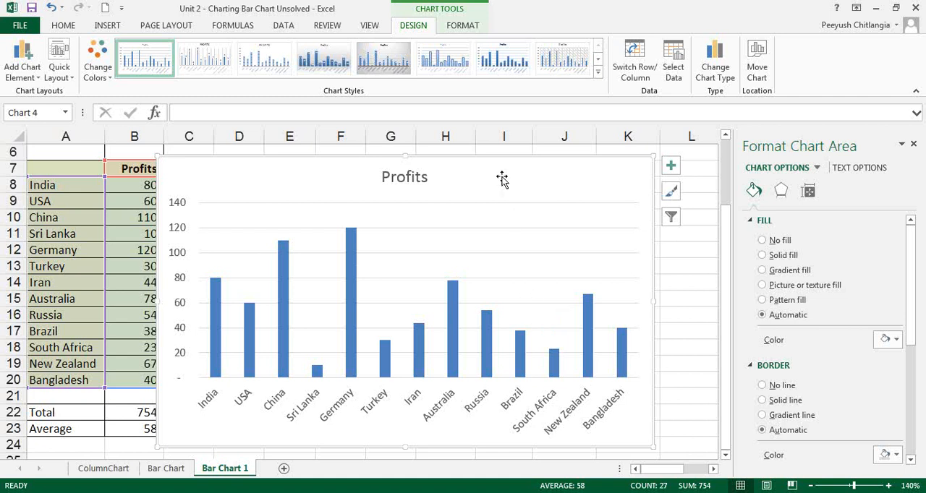
Change the Profits chart's type from column to Clustered Bar, with the countries as categories
{"action": "left_click", "coordinate": [715, 58]}
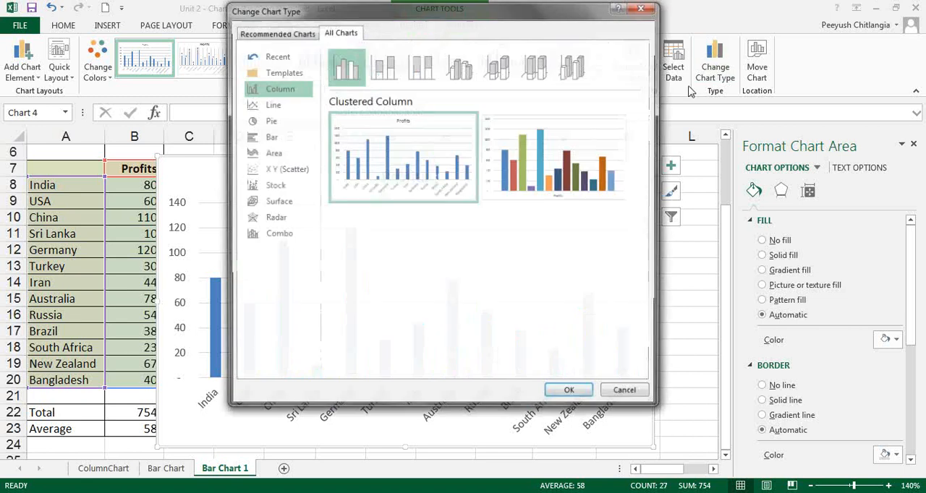
{"action": "left_click", "coordinate": [271, 143]}
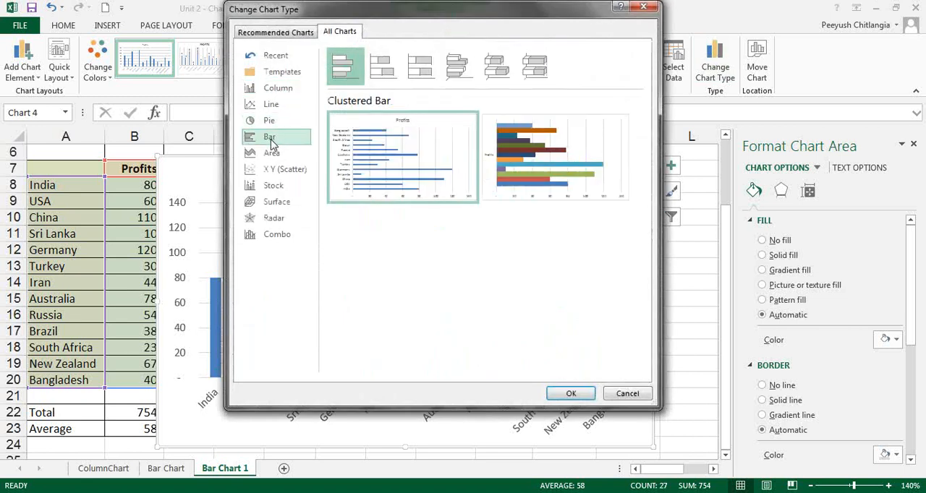
{"action": "left_click", "coordinate": [569, 394]}
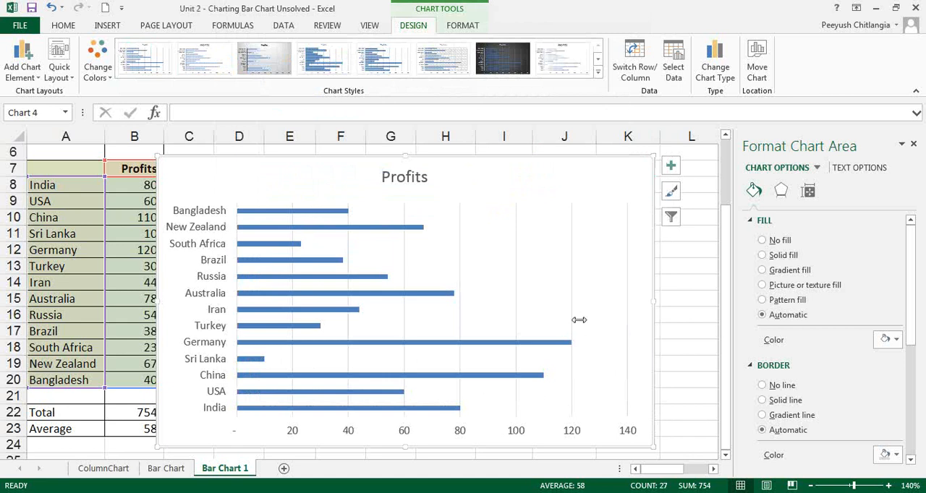
{"action": "left_click", "coordinate": [704, 348]}
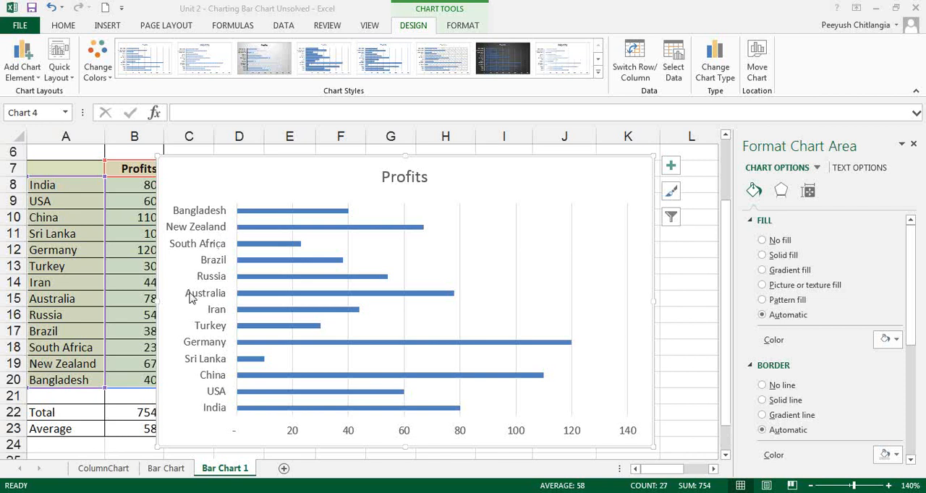
Set South Africa's profit in cell B18 to -25
{"action": "left_click", "coordinate": [139, 332]}
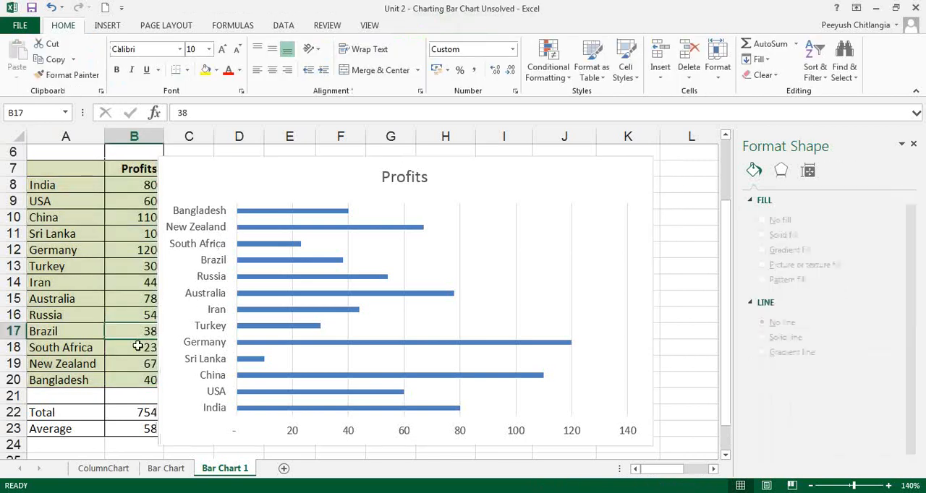
{"action": "left_click", "coordinate": [140, 346]}
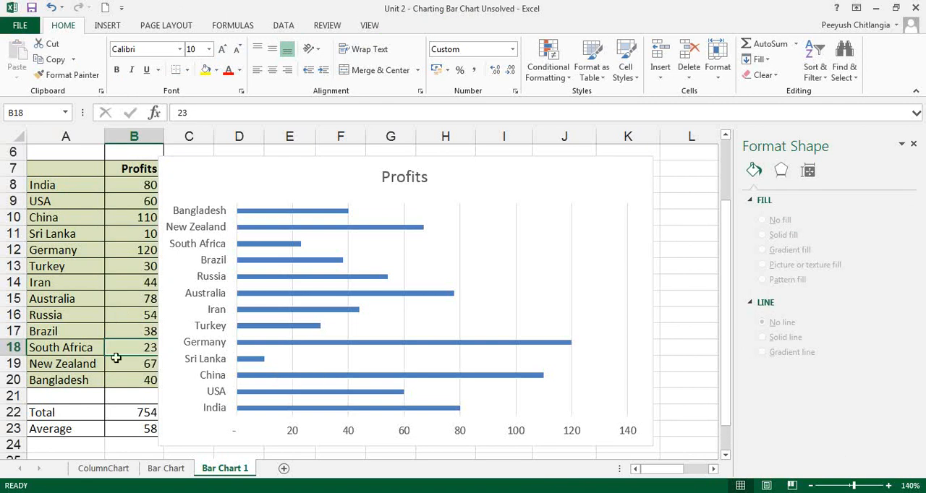
{"action": "type", "text": "-25"}
{"action": "key", "text": "Return"}
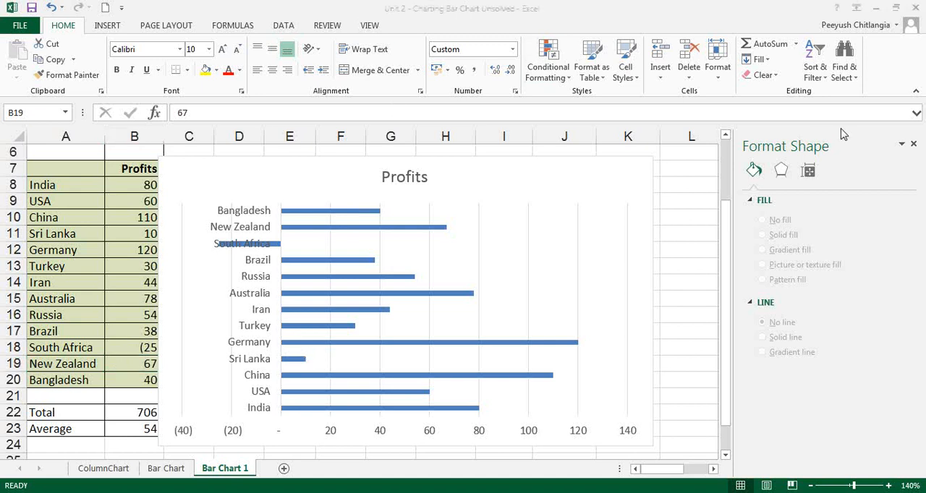
Set the label position of the Profits chart's country axis to High
{"action": "left_click", "coordinate": [259, 231]}
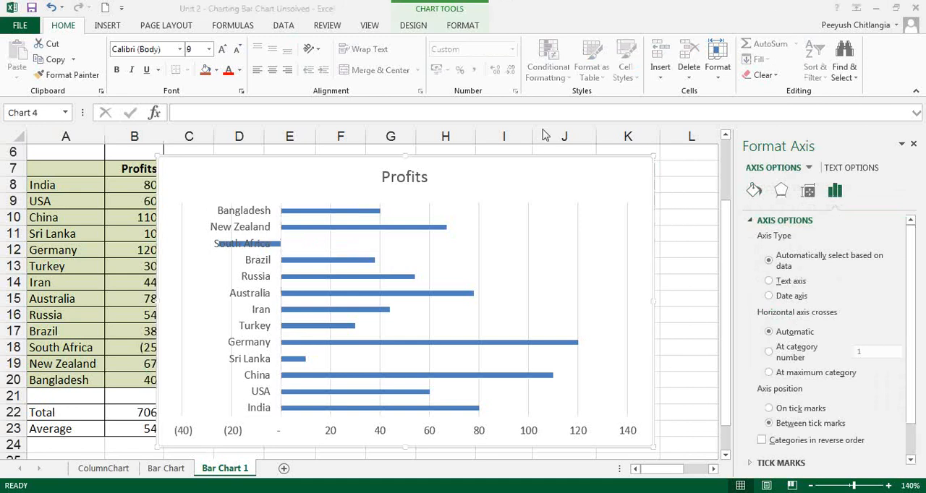
{"action": "left_click", "coordinate": [252, 222]}
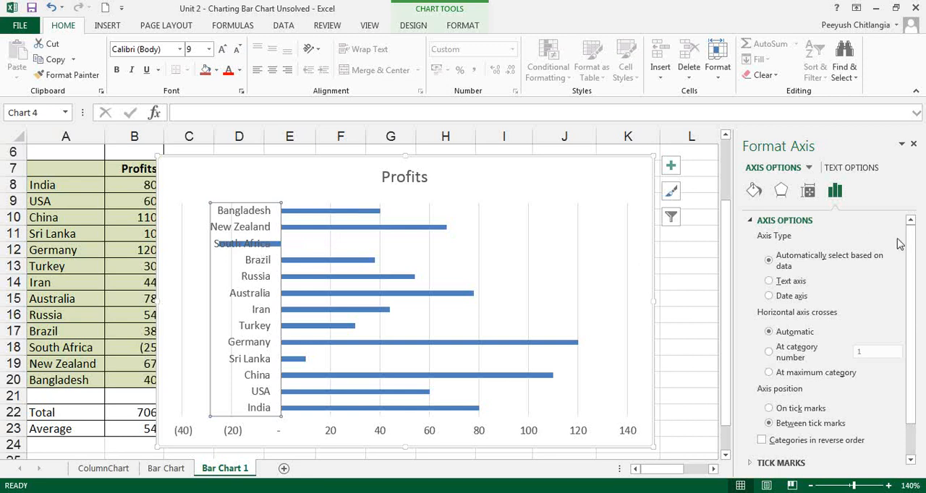
{"action": "mouse_move", "coordinate": [913, 244]}
{"action": "left_mouse_down"}
{"action": "mouse_move", "coordinate": [914, 258]}
{"action": "mouse_move", "coordinate": [915, 242]}
{"action": "left_mouse_up"}
{"action": "left_click", "coordinate": [752, 222]}
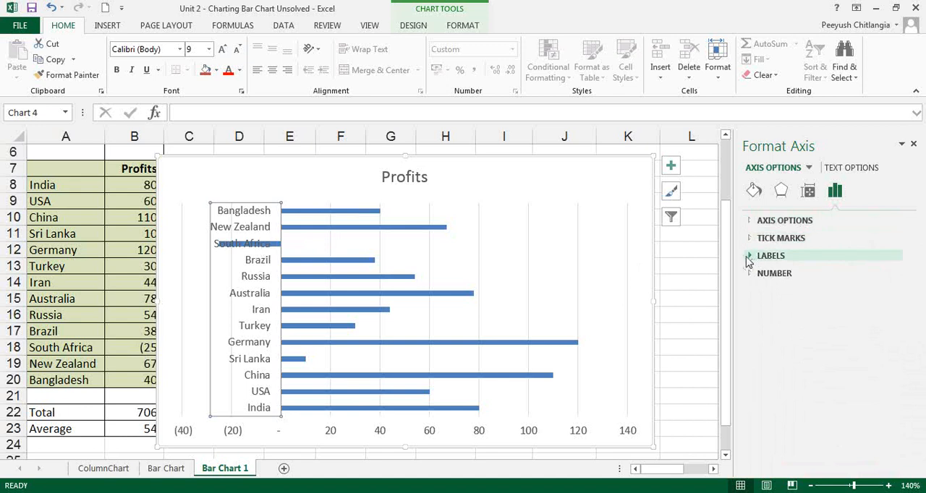
{"action": "left_click", "coordinate": [750, 258]}
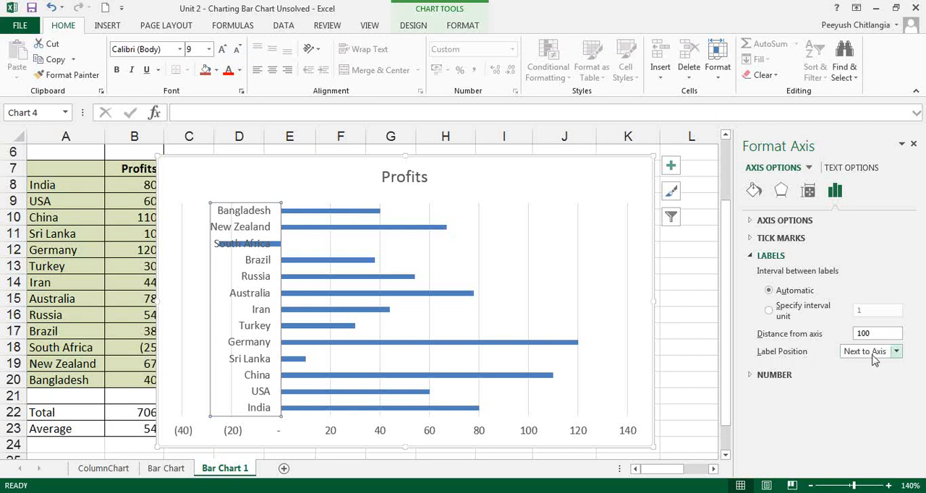
{"action": "left_click", "coordinate": [896, 353]}
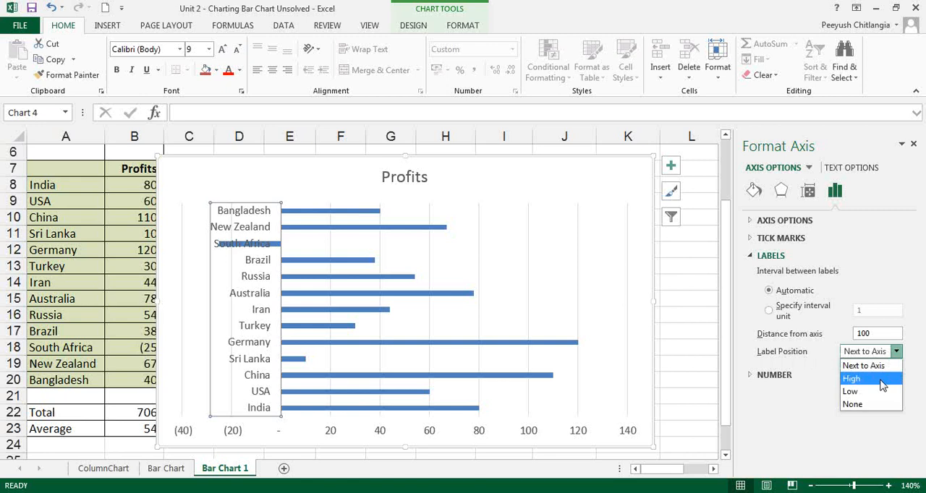
{"action": "left_click", "coordinate": [883, 379]}
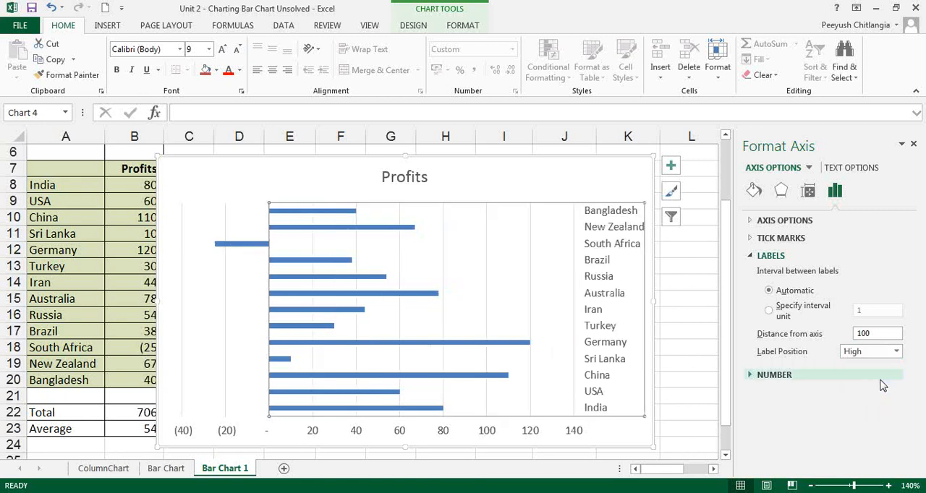
Set the label position of the Profits bar chart's country axis to Low
{"action": "left_click", "coordinate": [895, 351]}
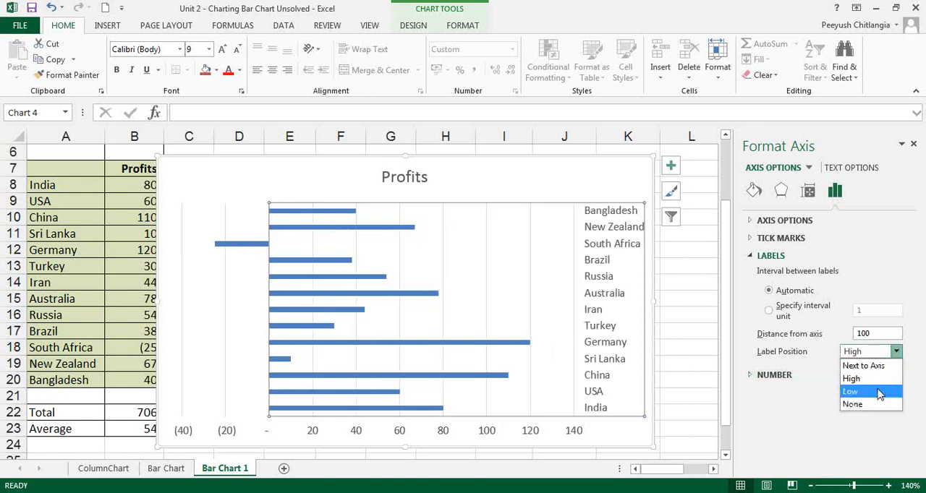
{"action": "left_click", "coordinate": [882, 393]}
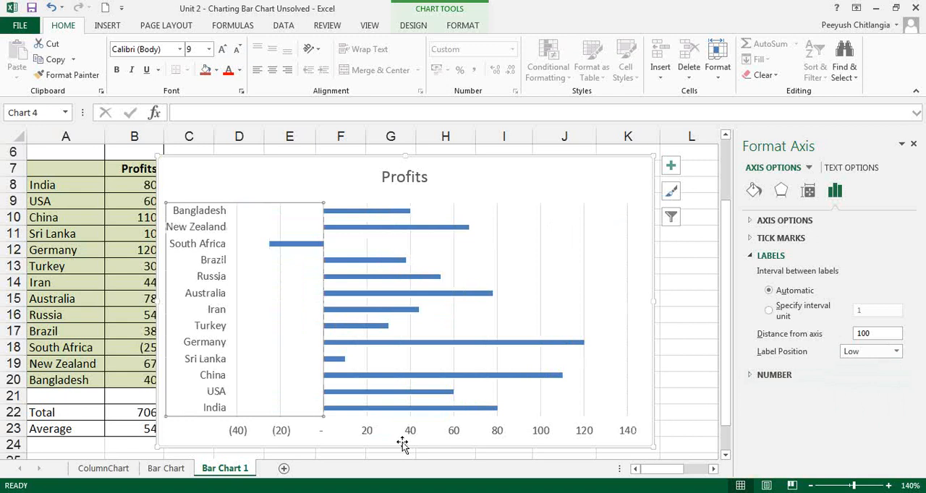
{"action": "left_click", "coordinate": [284, 340]}
{"action": "key", "text": "Escape"}
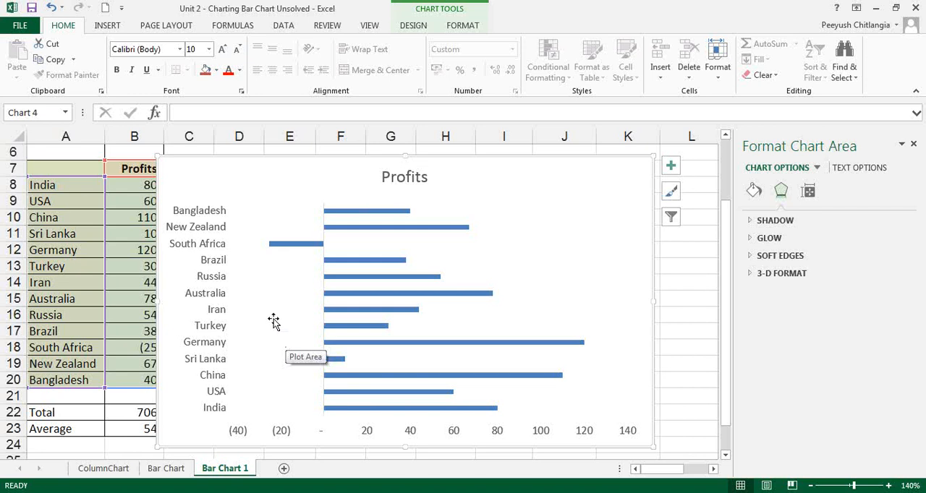
Undo the last two label position changes on the country axis
{"action": "left_click", "coordinate": [273, 321]}
{"action": "key", "text": "ctrl+z"}
{"action": "key", "text": "ctrl+z"}
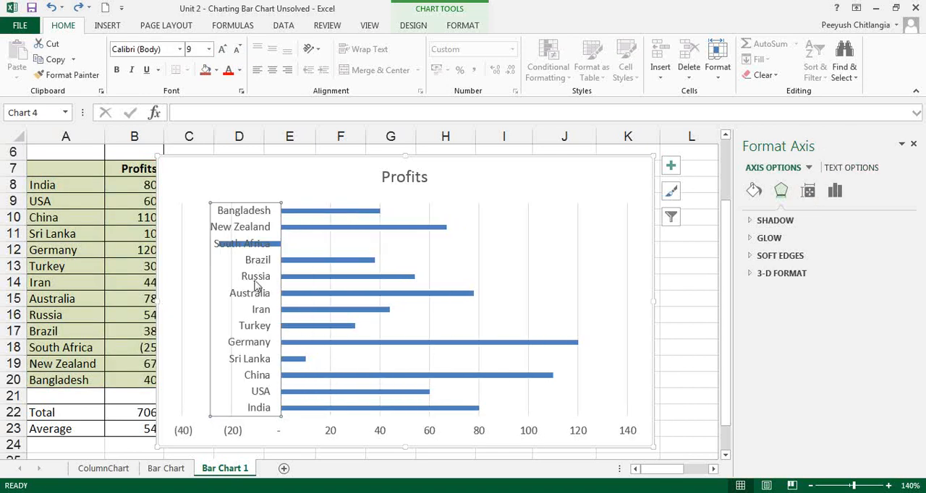
Set the country axis's label position to Low so the names clear South Africa's negative bar
{"action": "left_click", "coordinate": [837, 194]}
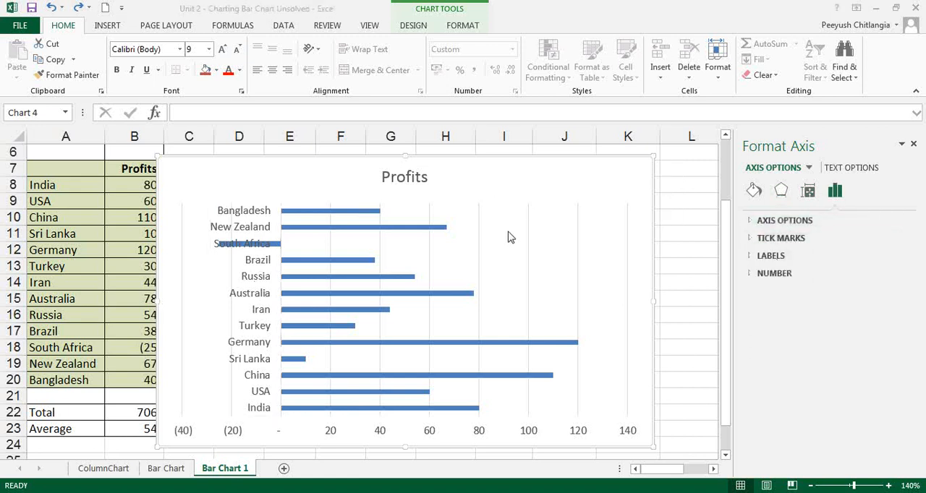
{"action": "left_click", "coordinate": [613, 219]}
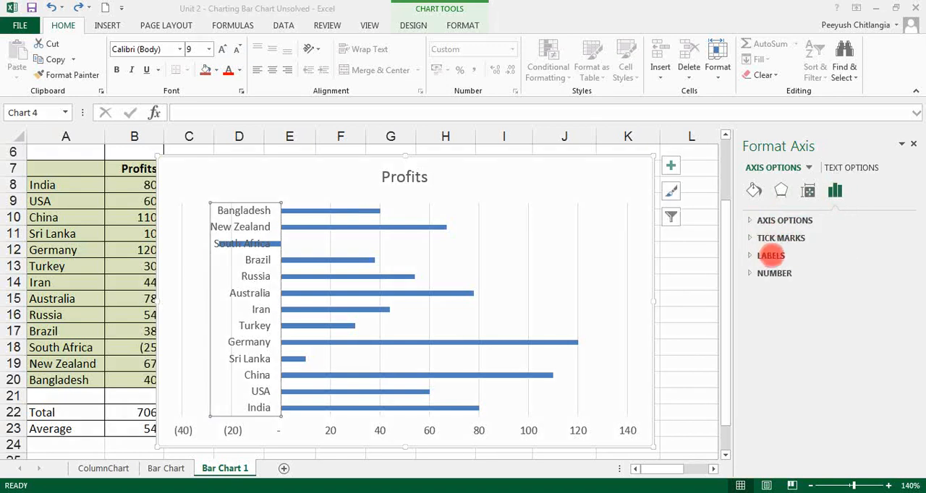
{"action": "left_click", "coordinate": [773, 257]}
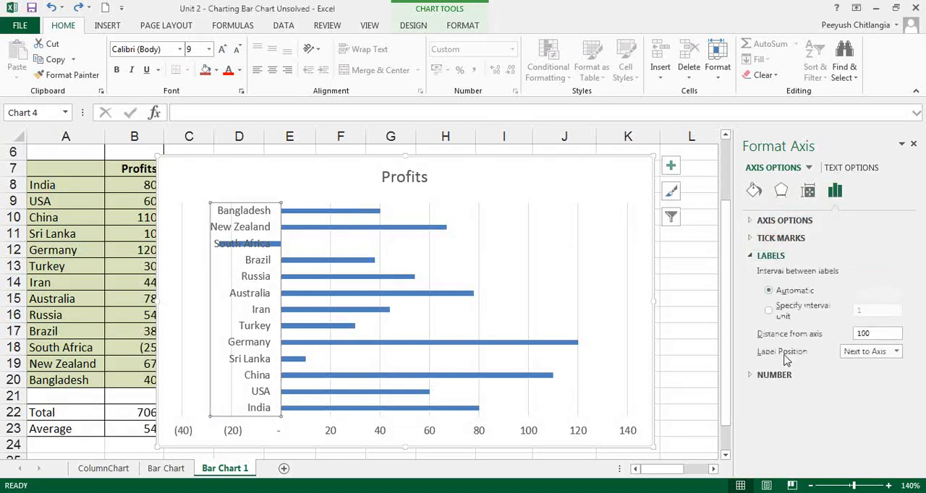
{"action": "left_click", "coordinate": [875, 353]}
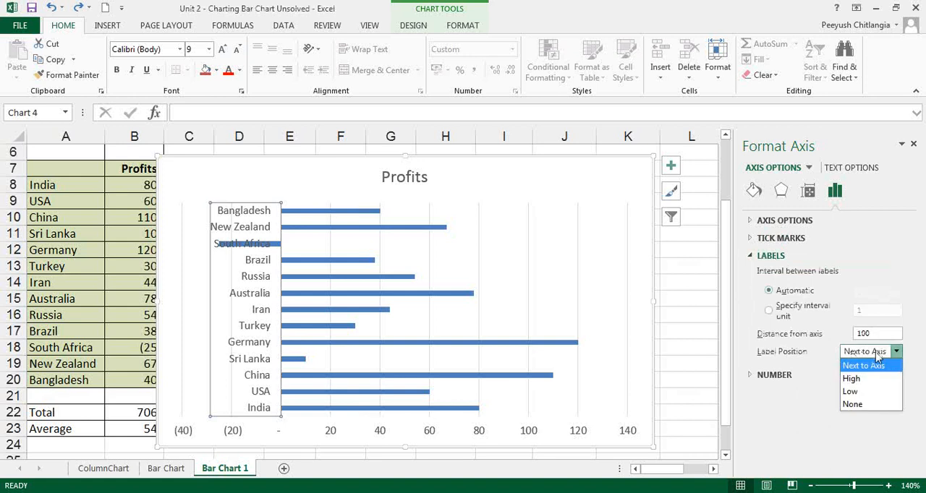
{"action": "left_click", "coordinate": [867, 395]}
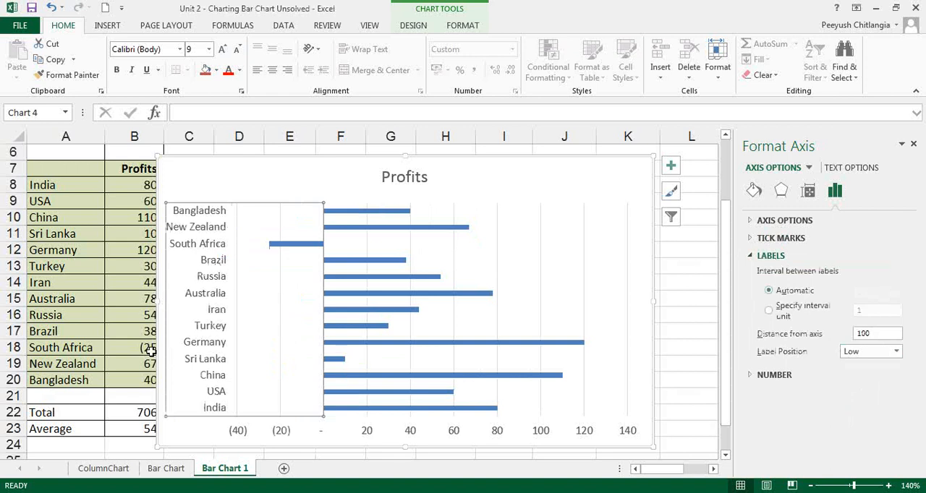
{"action": "left_click", "coordinate": [391, 261]}
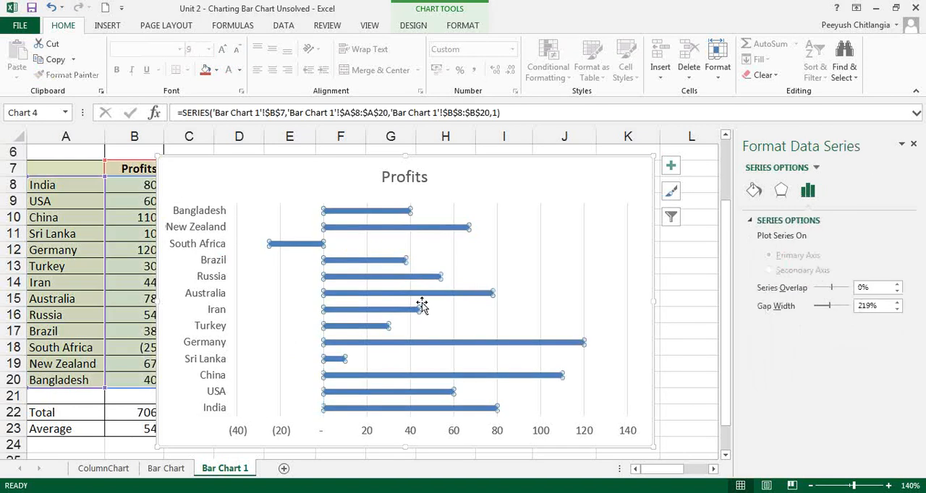
{"action": "left_click", "coordinate": [497, 328]}
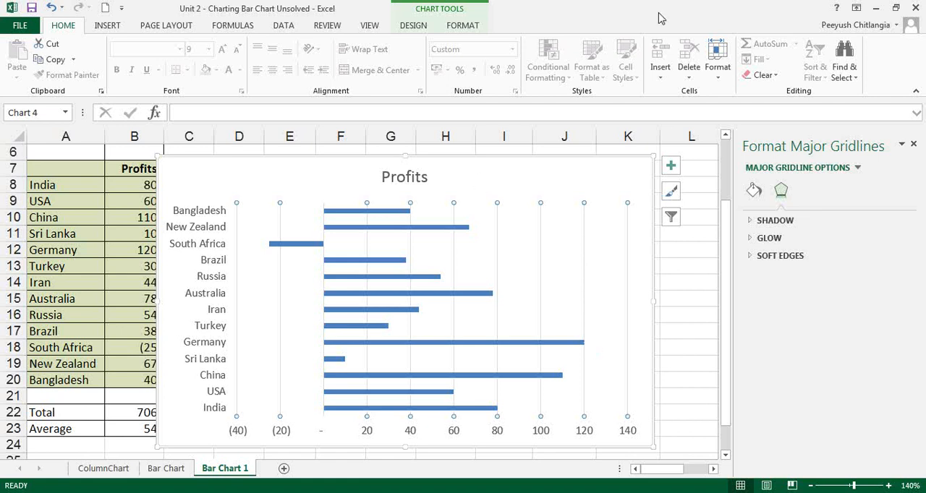
Change the Profits chart's type from bar to Clustered Column, with the countries as categories
{"action": "left_click", "coordinate": [509, 173]}
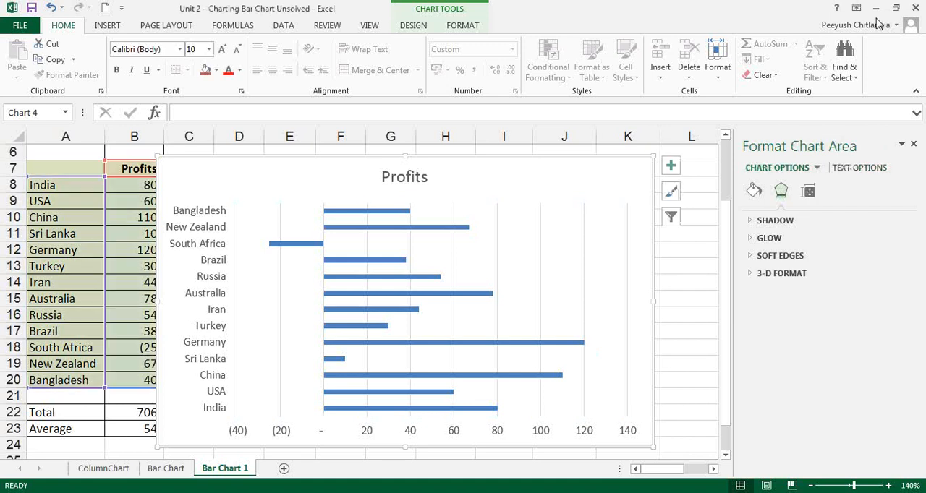
{"action": "left_click", "coordinate": [414, 27]}
{"action": "left_click", "coordinate": [715, 67]}
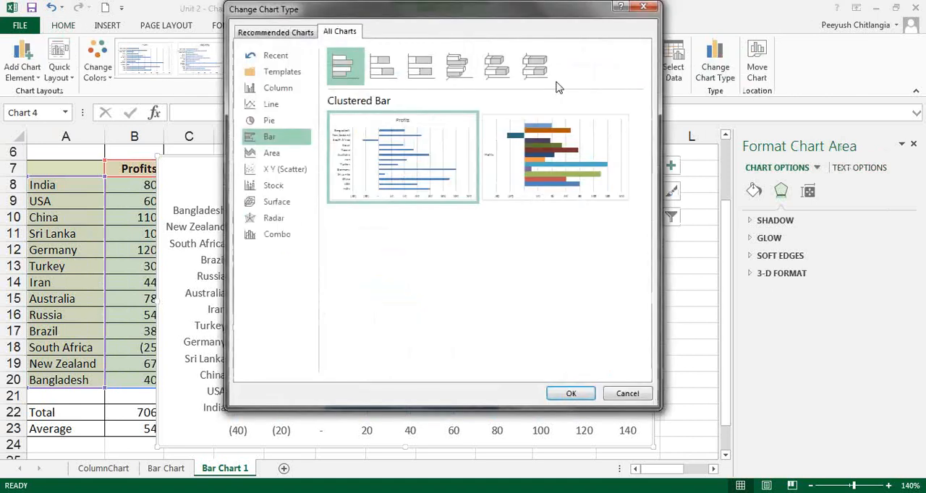
{"action": "left_click", "coordinate": [282, 90]}
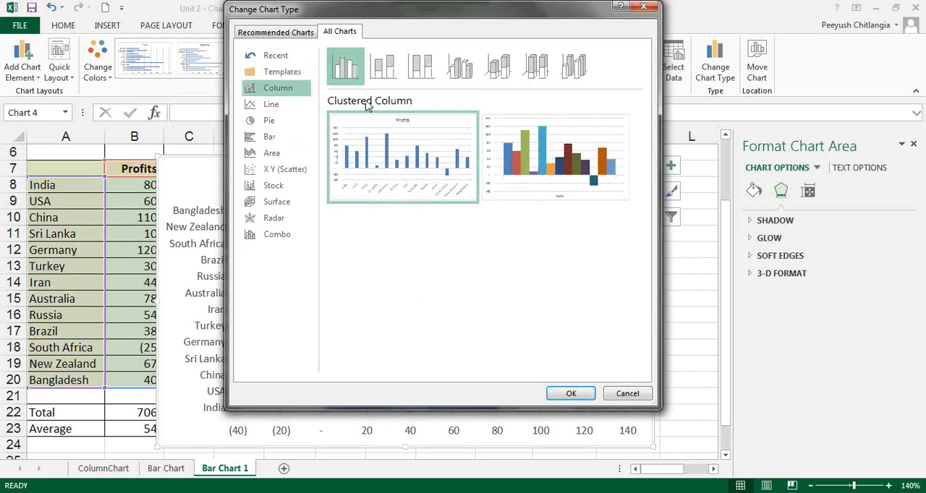
{"action": "left_click", "coordinate": [571, 394]}
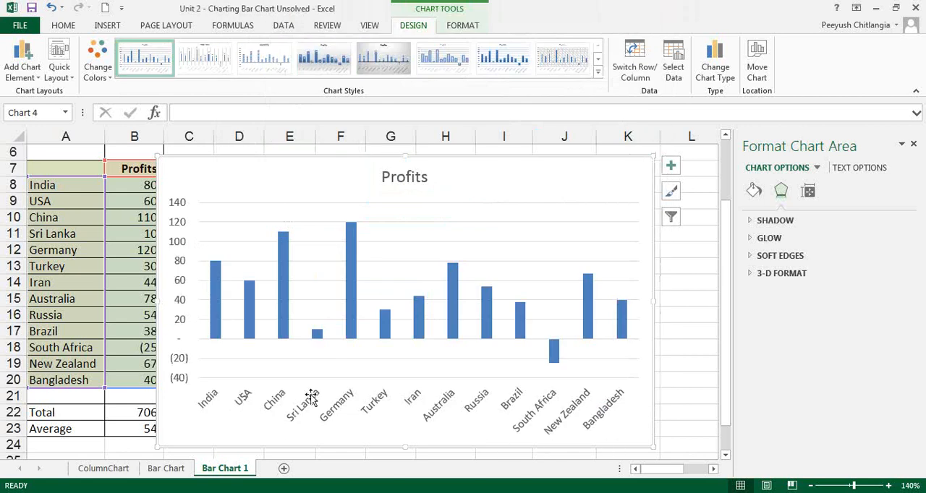
Set the column chart's country axis label position to Next to Axis, and return it to Low
{"action": "right_click", "coordinate": [424, 403]}
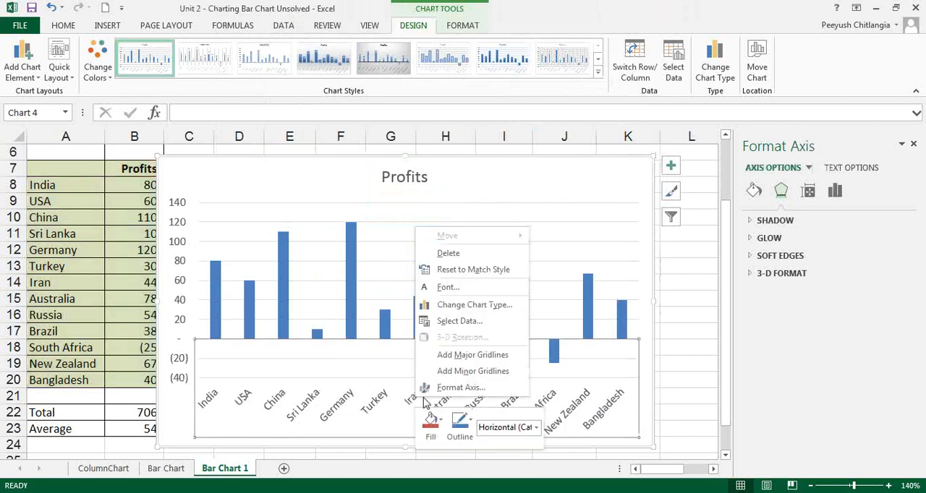
{"action": "left_click", "coordinate": [459, 388]}
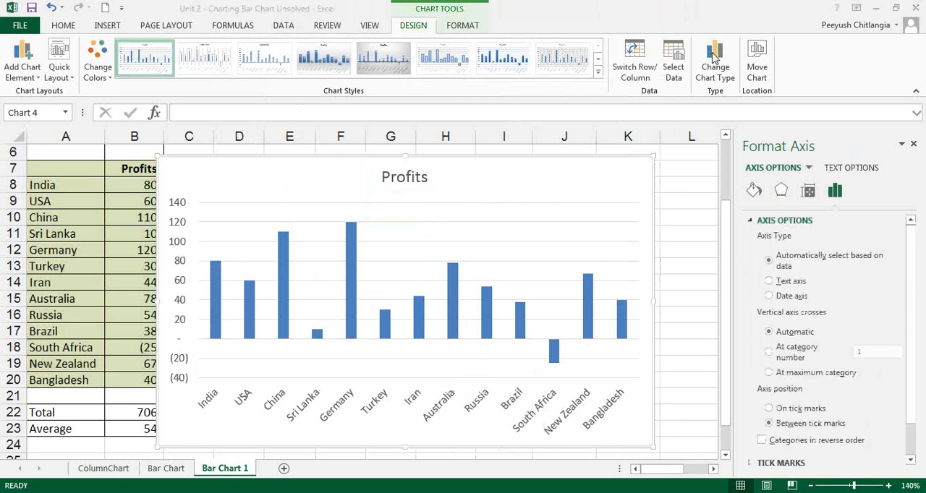
{"action": "left_click", "coordinate": [751, 222]}
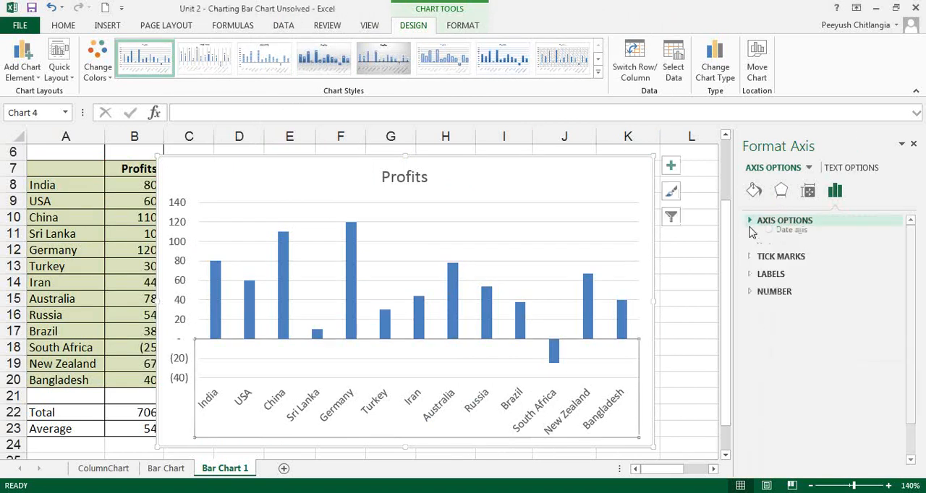
{"action": "left_click", "coordinate": [752, 258]}
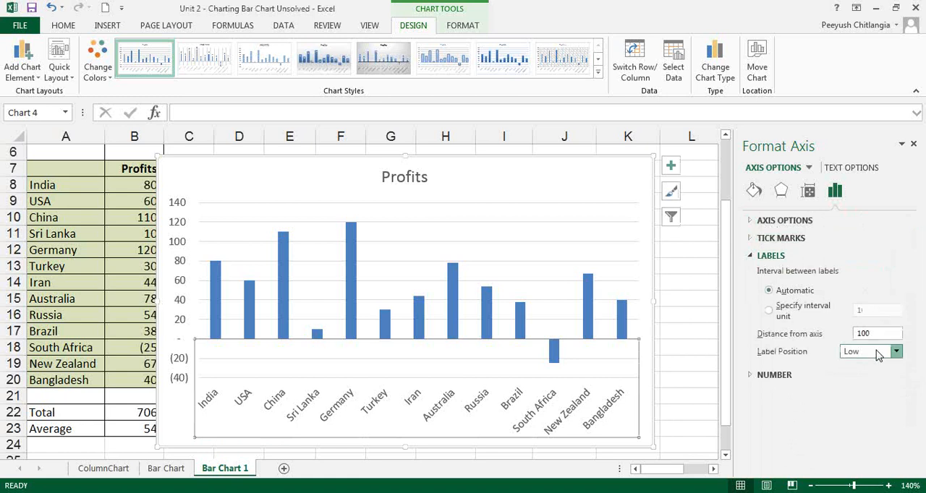
{"action": "left_click", "coordinate": [895, 351]}
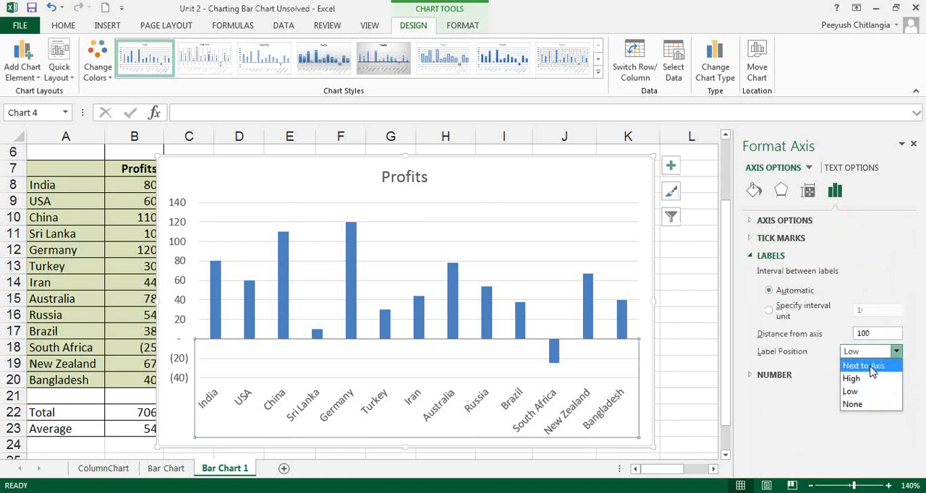
{"action": "left_click", "coordinate": [868, 366]}
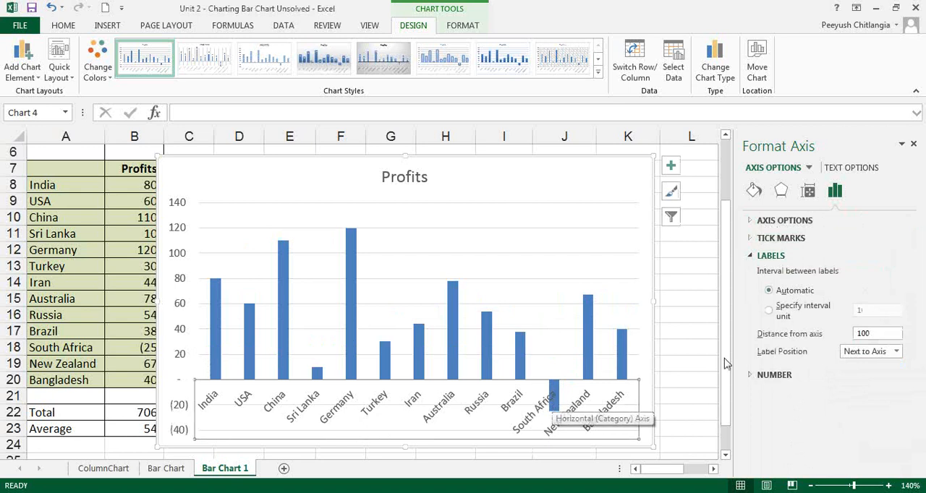
{"action": "left_click", "coordinate": [895, 351]}
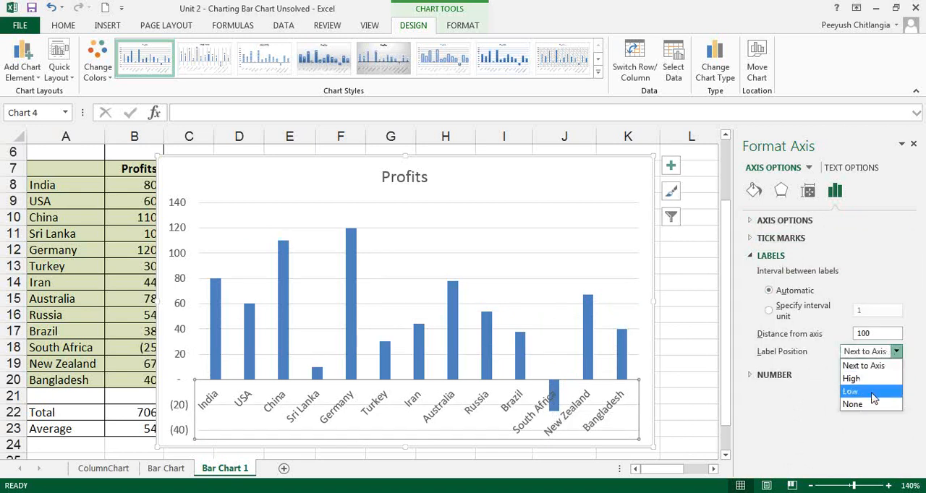
{"action": "left_click", "coordinate": [871, 393]}
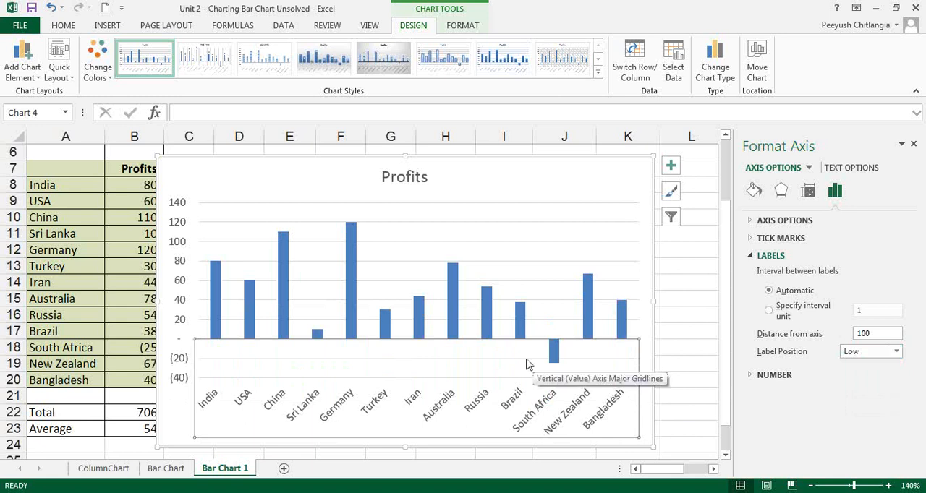
Turn Vary colors by point on and off again in the fill options of the Profits series
{"action": "left_click", "coordinate": [489, 327]}
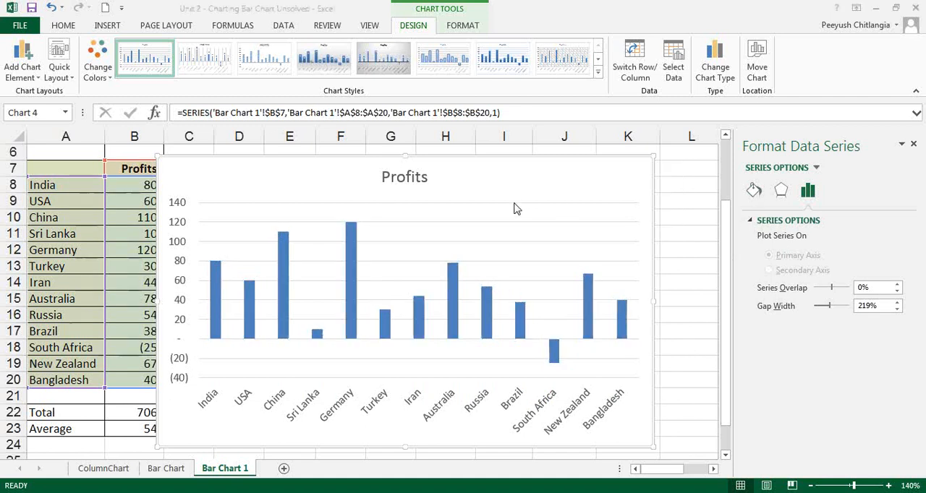
{"action": "left_click", "coordinate": [753, 191]}
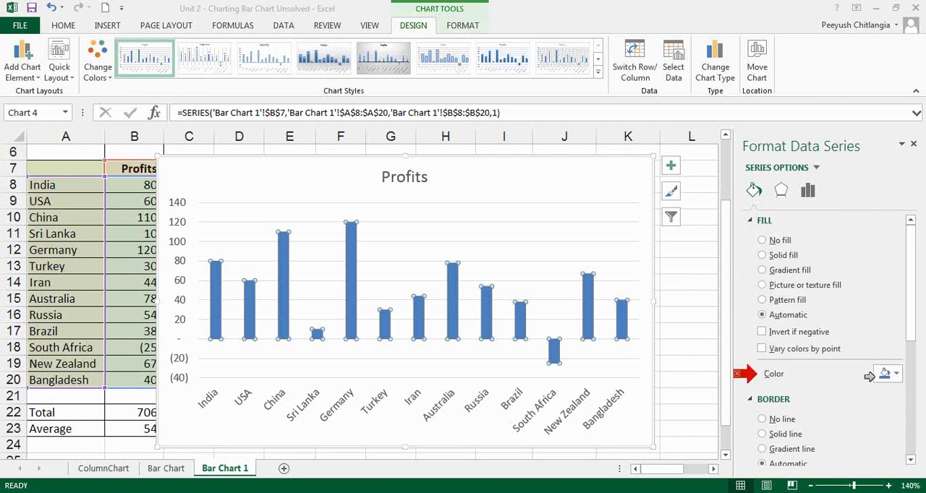
{"action": "left_click", "coordinate": [765, 349]}
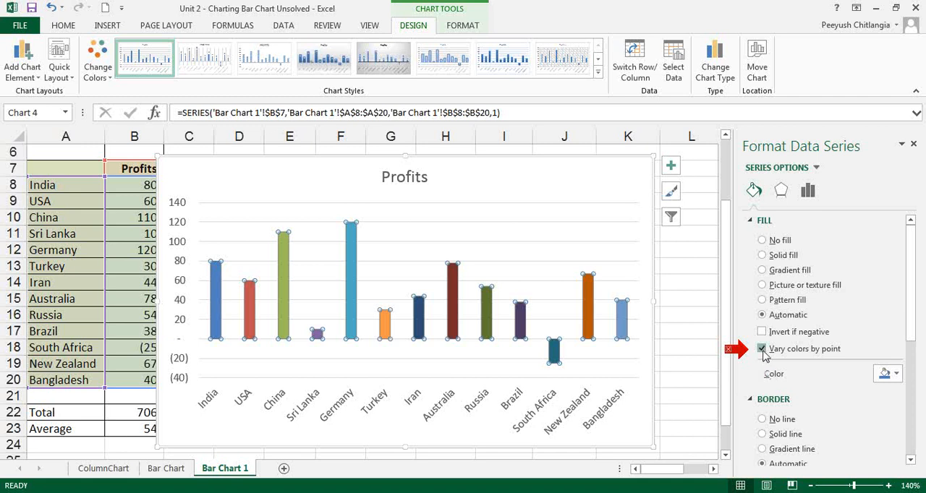
{"action": "left_click", "coordinate": [763, 351]}
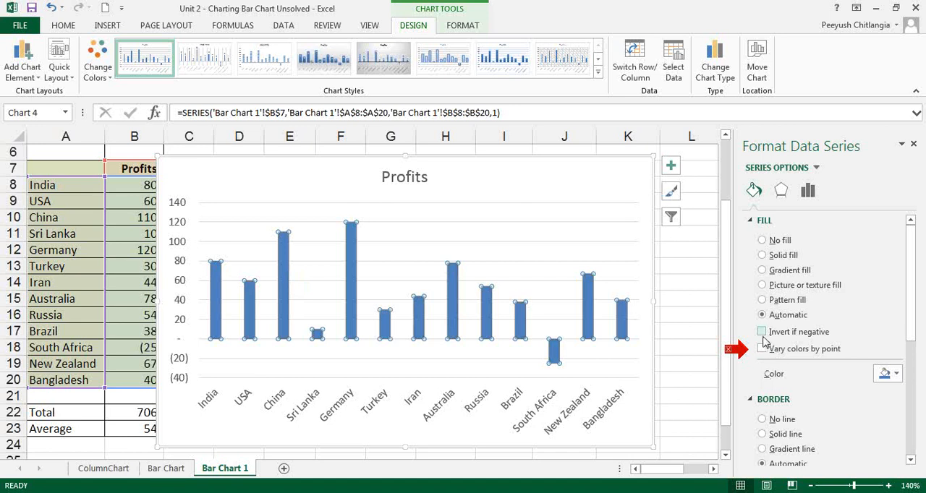
Enable Invert if negative for the Profits series and give its columns a solid fill
{"action": "left_click", "coordinate": [762, 332]}
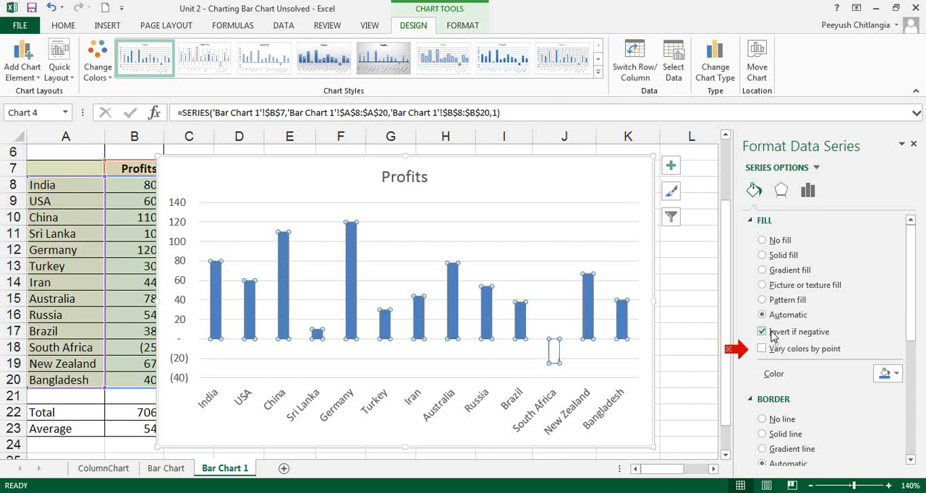
{"action": "left_click", "coordinate": [762, 333]}
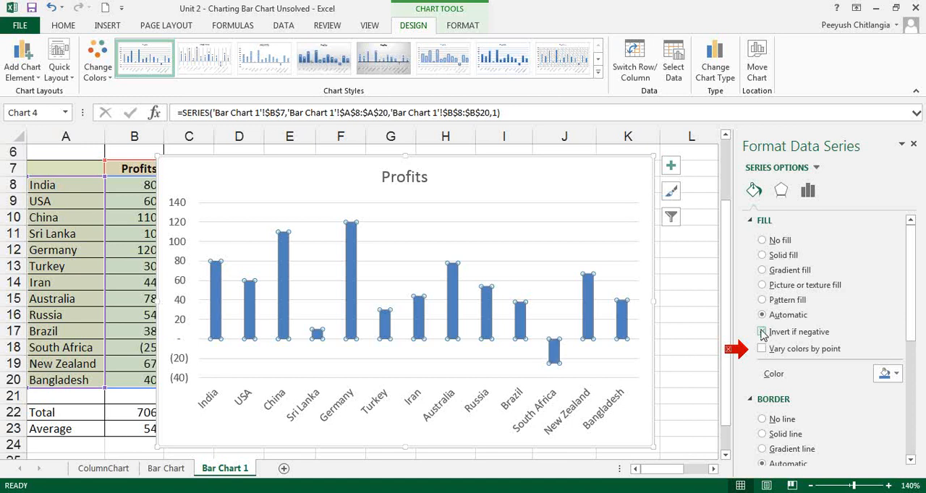
{"action": "left_click", "coordinate": [761, 332]}
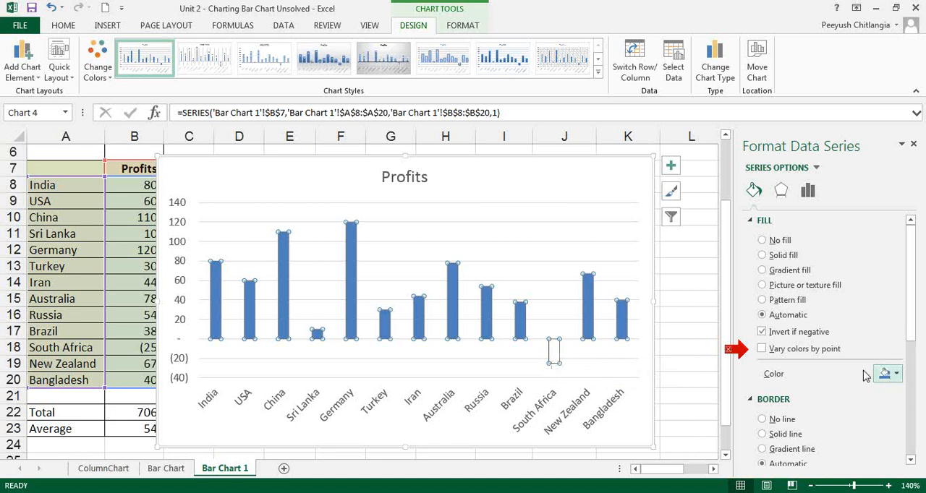
{"action": "left_click", "coordinate": [785, 257]}
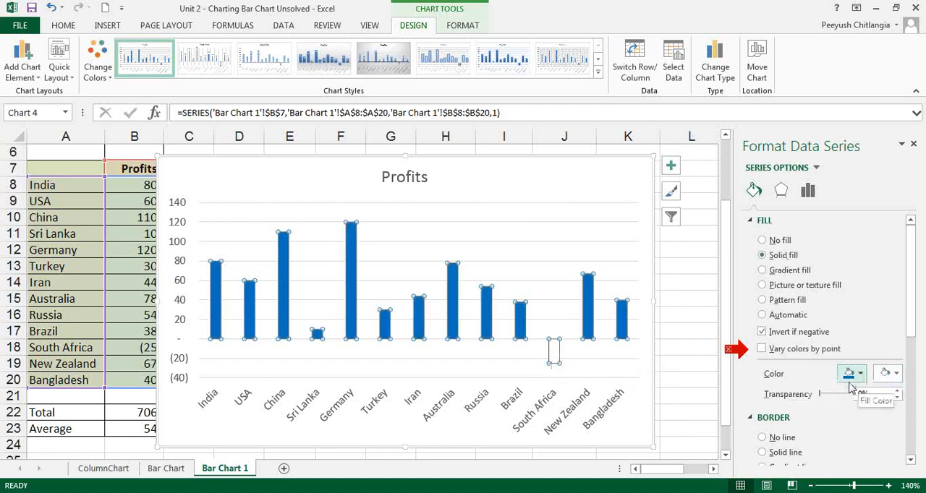
{"action": "left_click", "coordinate": [728, 352]}
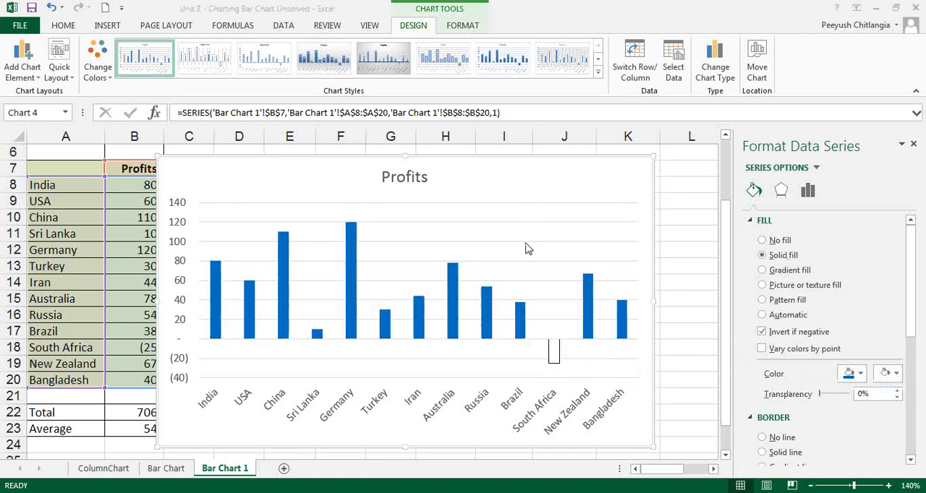
Turn Invert if negative off and back on for the Profits series
{"action": "left_click", "coordinate": [583, 289]}
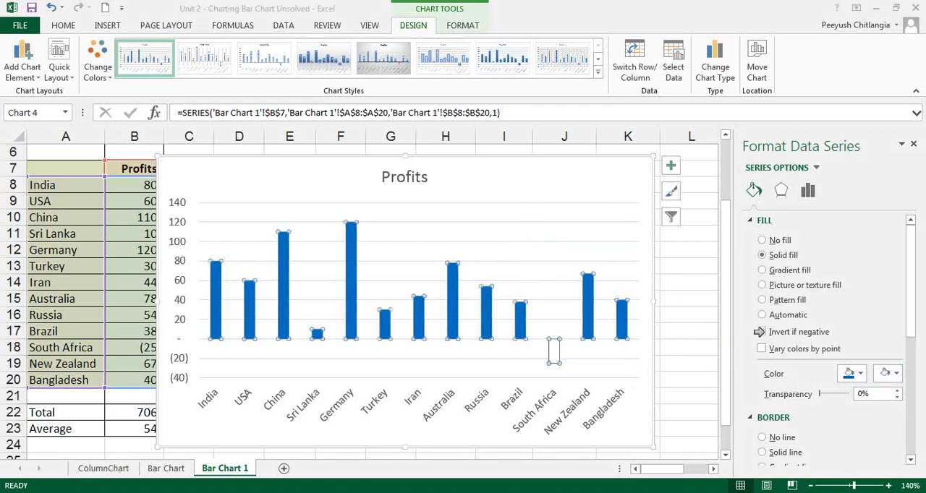
{"action": "left_click", "coordinate": [763, 332]}
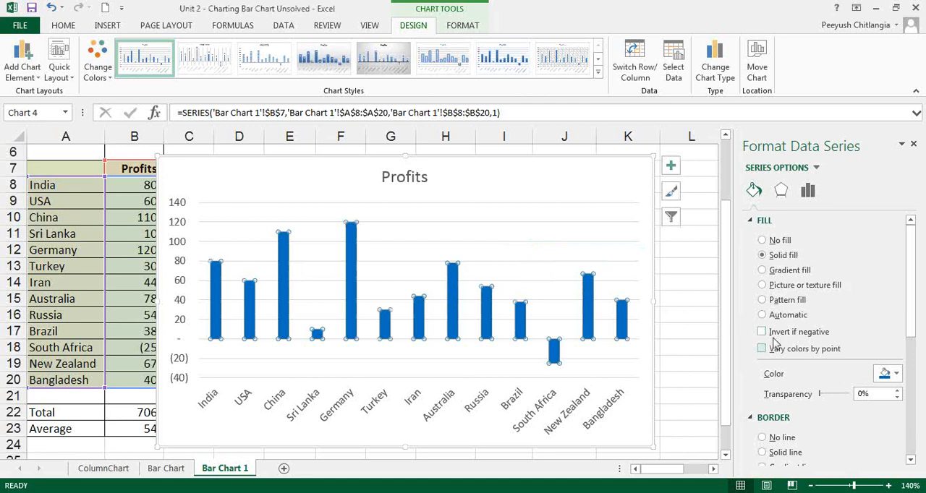
{"action": "left_click", "coordinate": [762, 332]}
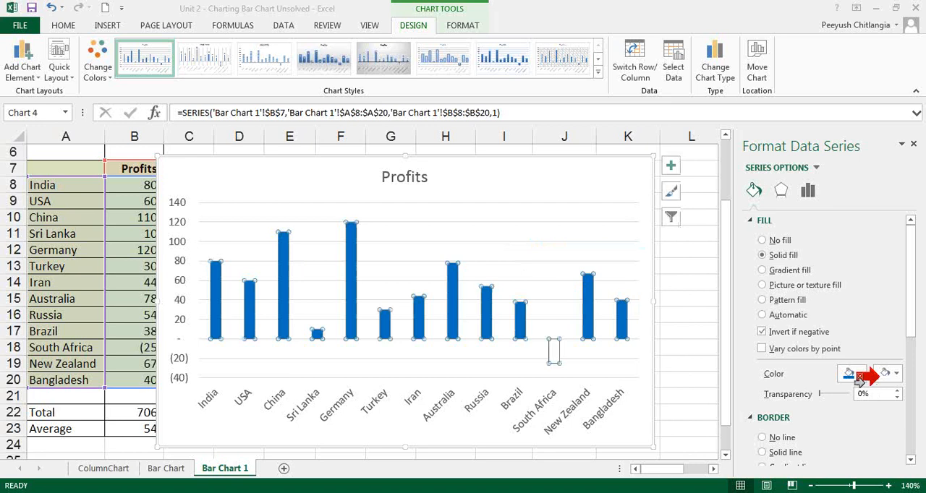
Set the fill color for negative values in the Profits series to standard red
{"action": "left_click", "coordinate": [895, 375]}
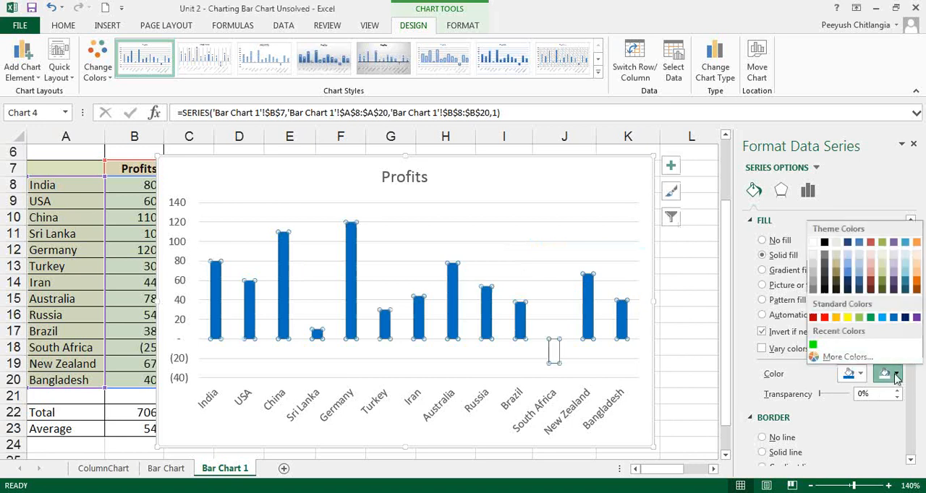
{"action": "left_click", "coordinate": [825, 317]}
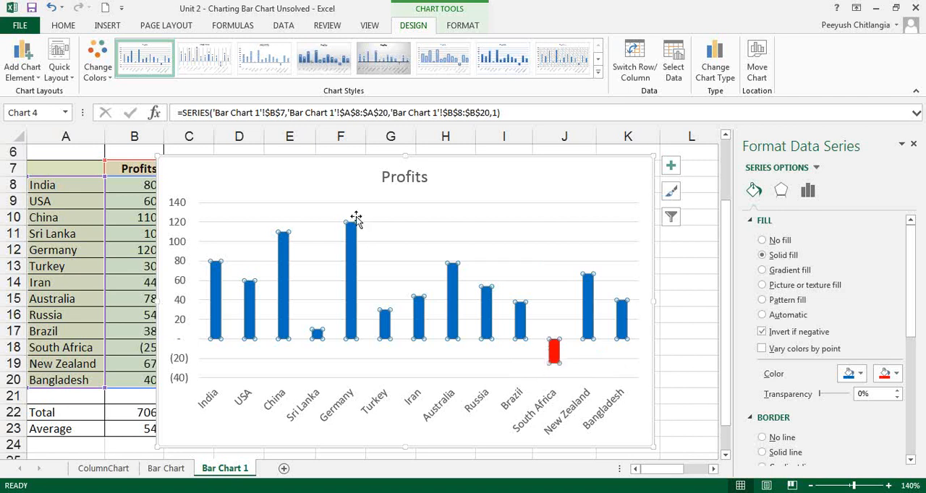
Change the Profits column chart to a Clustered Bar chart, and undo that chart type change
{"action": "left_click", "coordinate": [308, 168]}
{"action": "left_click", "coordinate": [715, 66]}
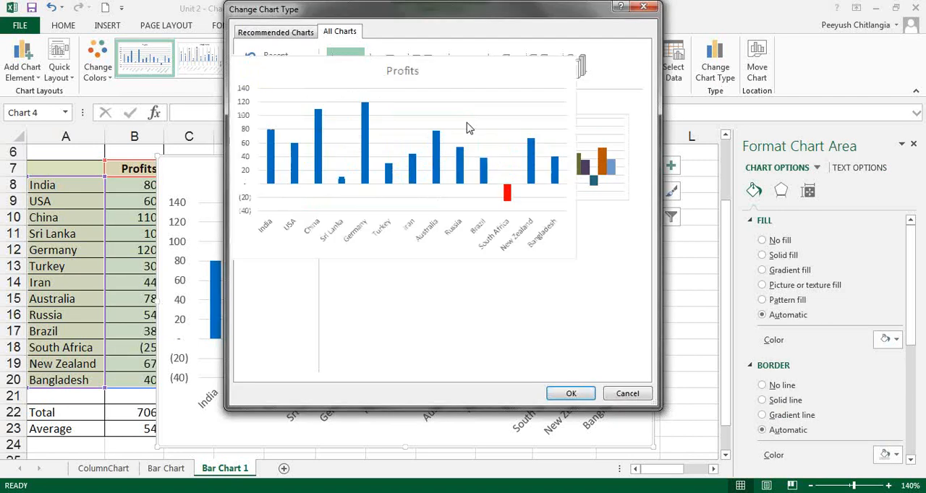
{"action": "left_click", "coordinate": [270, 138]}
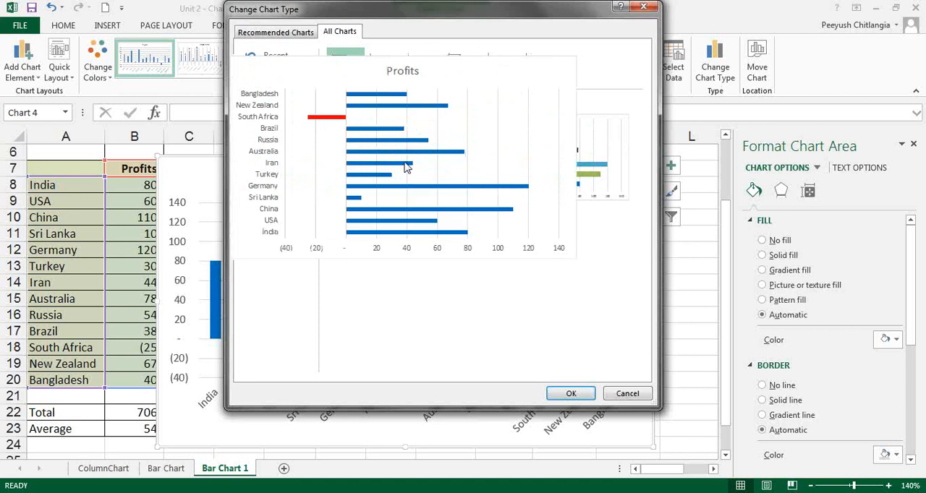
{"action": "left_click", "coordinate": [558, 394]}
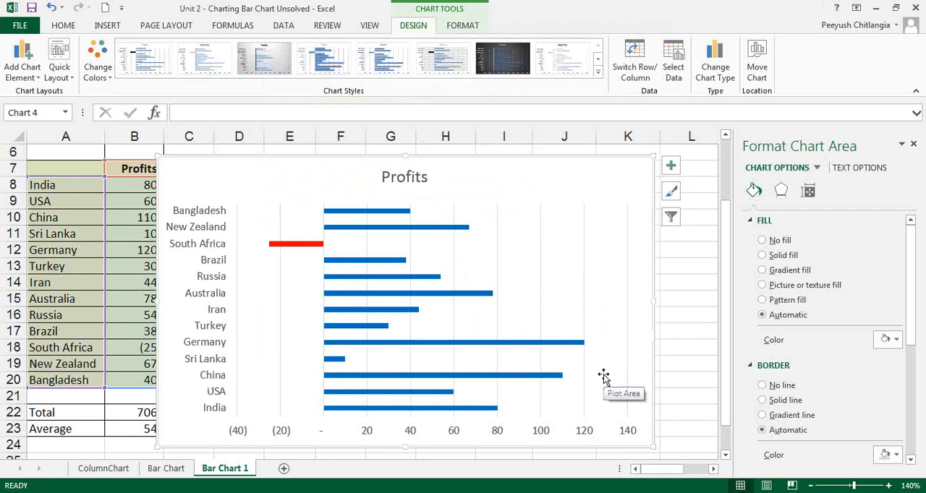
{"action": "key", "text": "ctrl+z"}
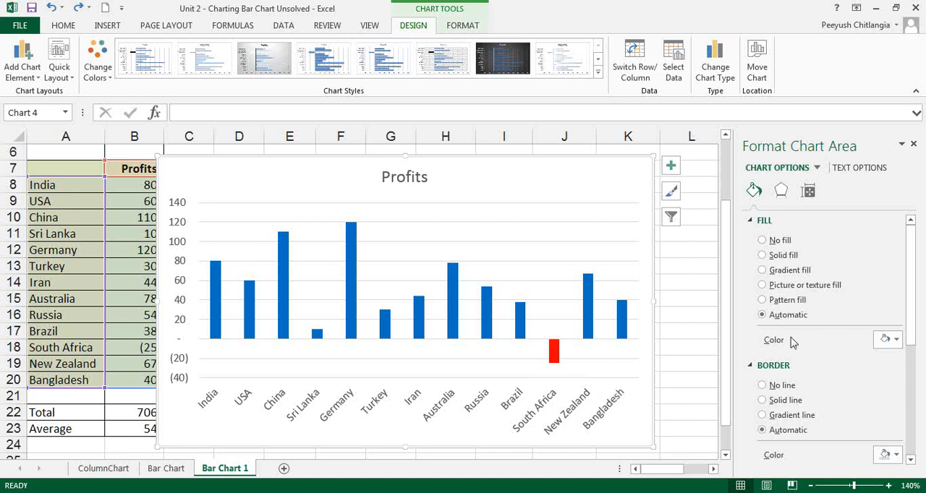
Set the fill color for positive values in the Profits series to standard green
{"action": "left_click", "coordinate": [554, 352]}
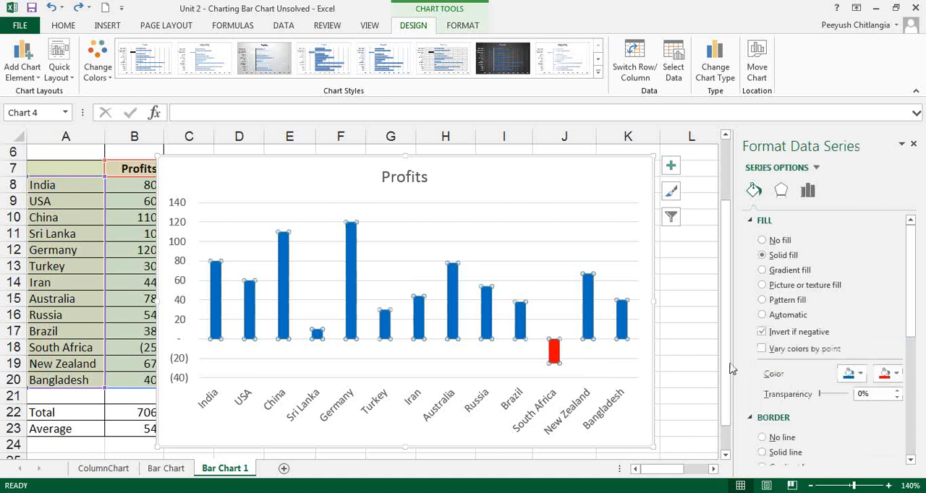
{"action": "left_click", "coordinate": [861, 374]}
{"action": "left_click", "coordinate": [870, 318]}
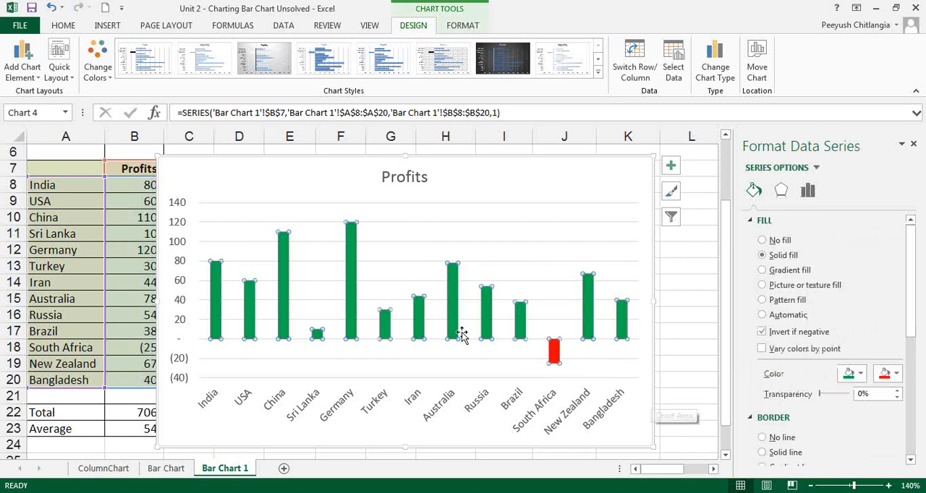
Convert the whole Profits chart to the Clustered Bar type
{"action": "left_click", "coordinate": [347, 190]}
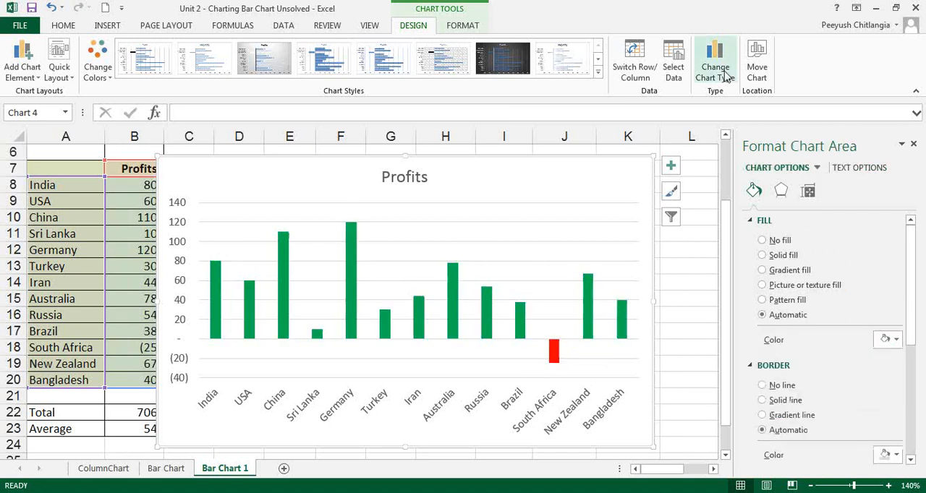
{"action": "left_click", "coordinate": [716, 66]}
{"action": "left_click", "coordinate": [273, 137]}
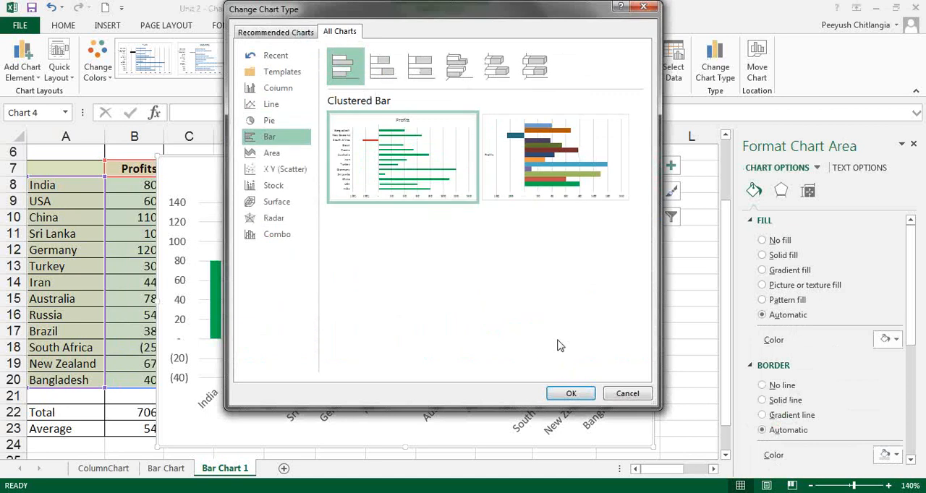
{"action": "left_click", "coordinate": [570, 391]}
{"action": "mouse_move", "coordinate": [507, 410]}
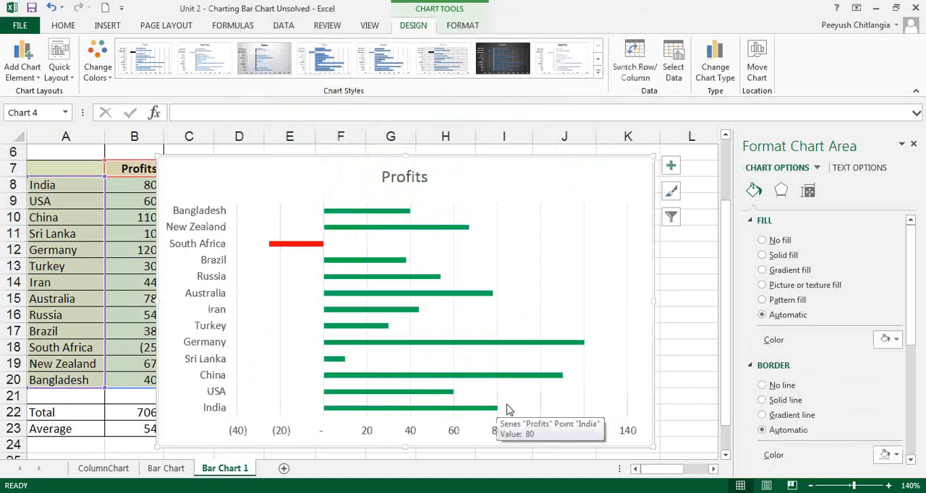